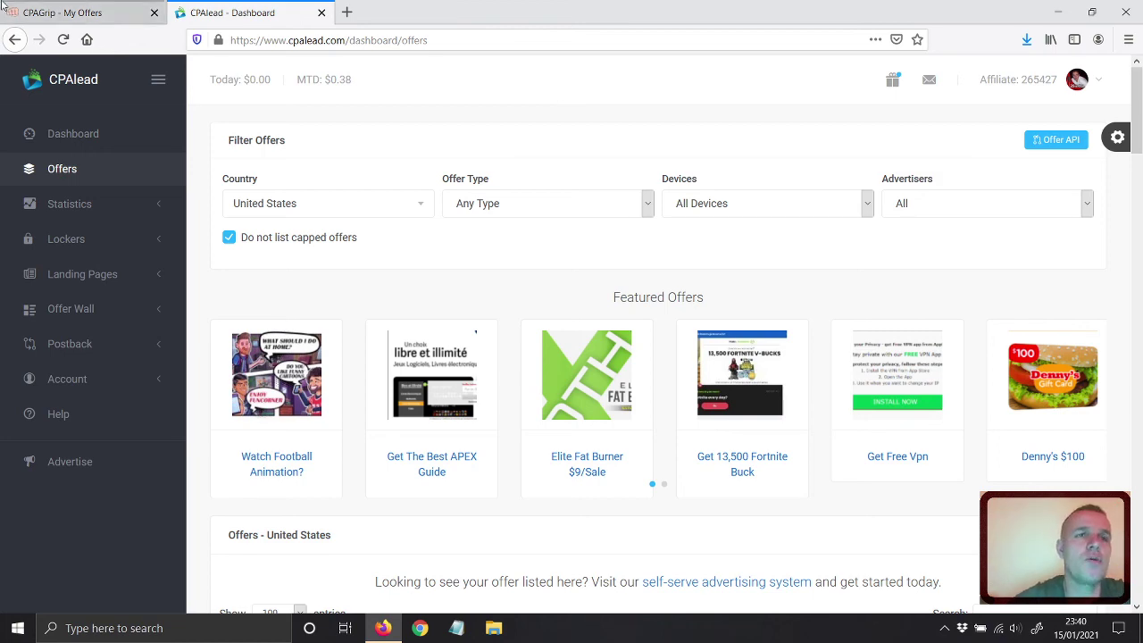
Switch to the CPAGrip My Offers tab to view its offer payouts.
click(61, 11)
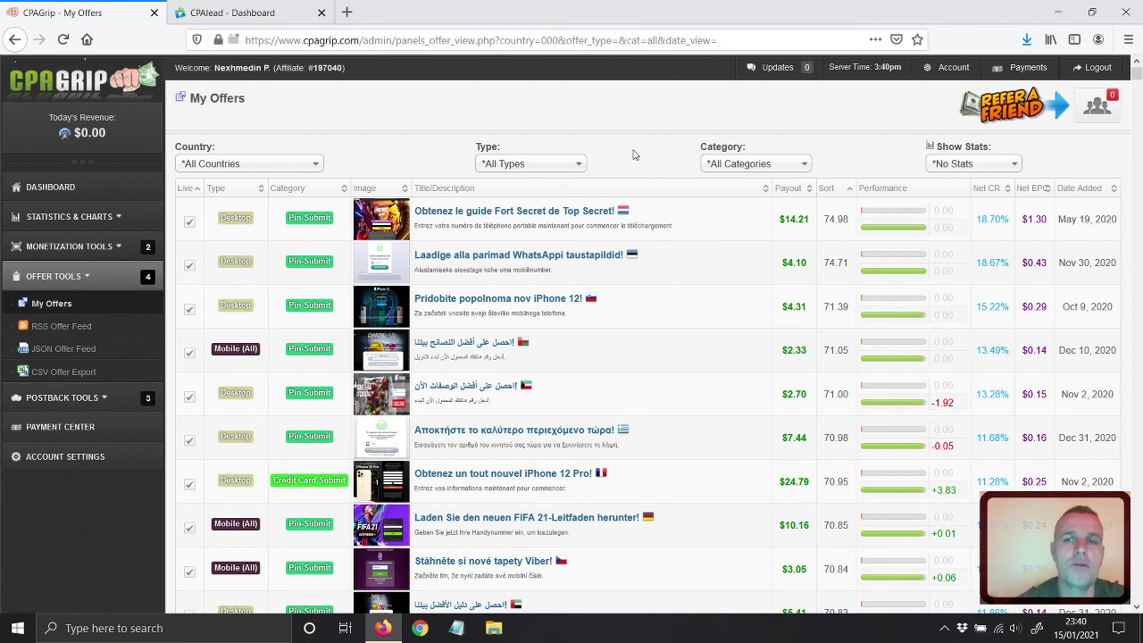
Sort CPAGrip offers by payout descending so the $28.78 offers lead.
click(787, 188)
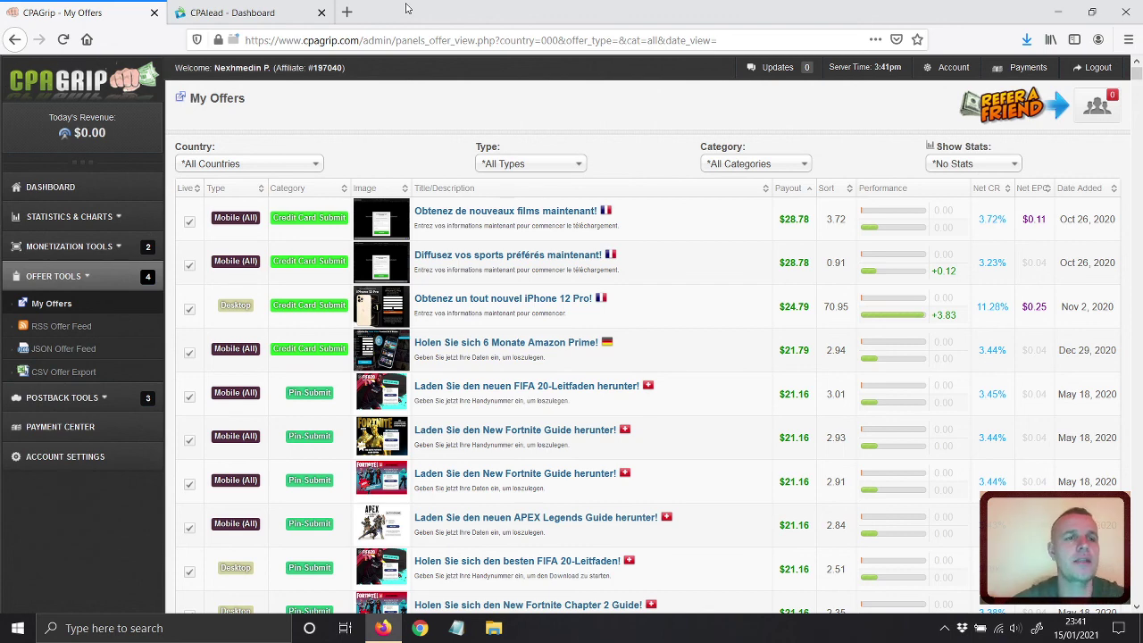
Start a new URL / File Locker under Monetization Tools after agreeing to terms, then open a blank tab.
click(77, 255)
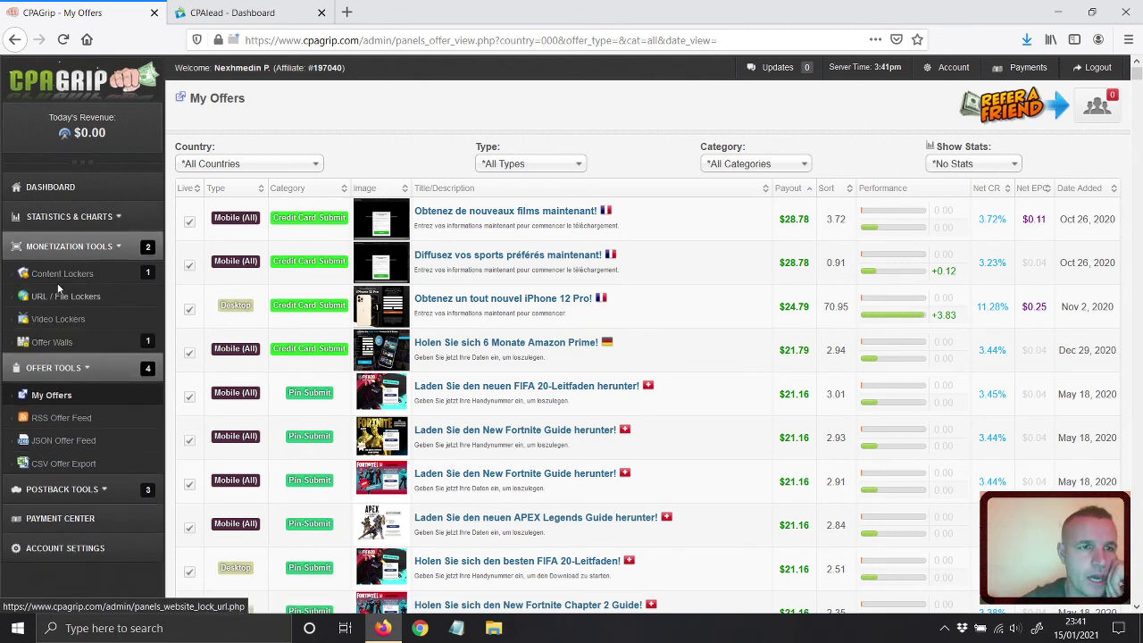
click(57, 301)
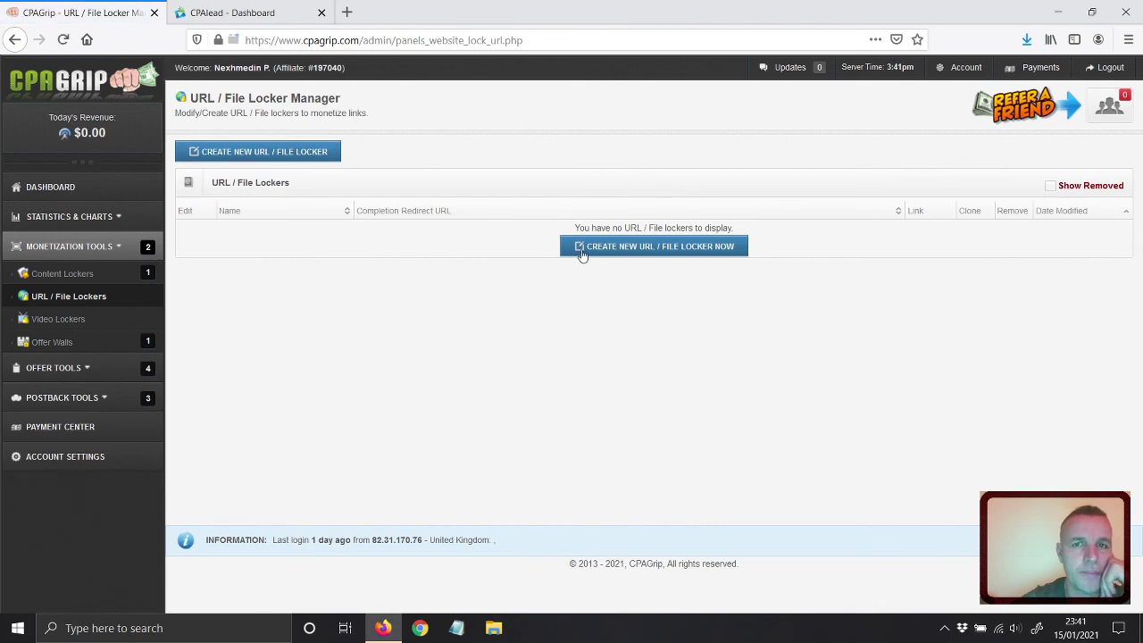
click(579, 252)
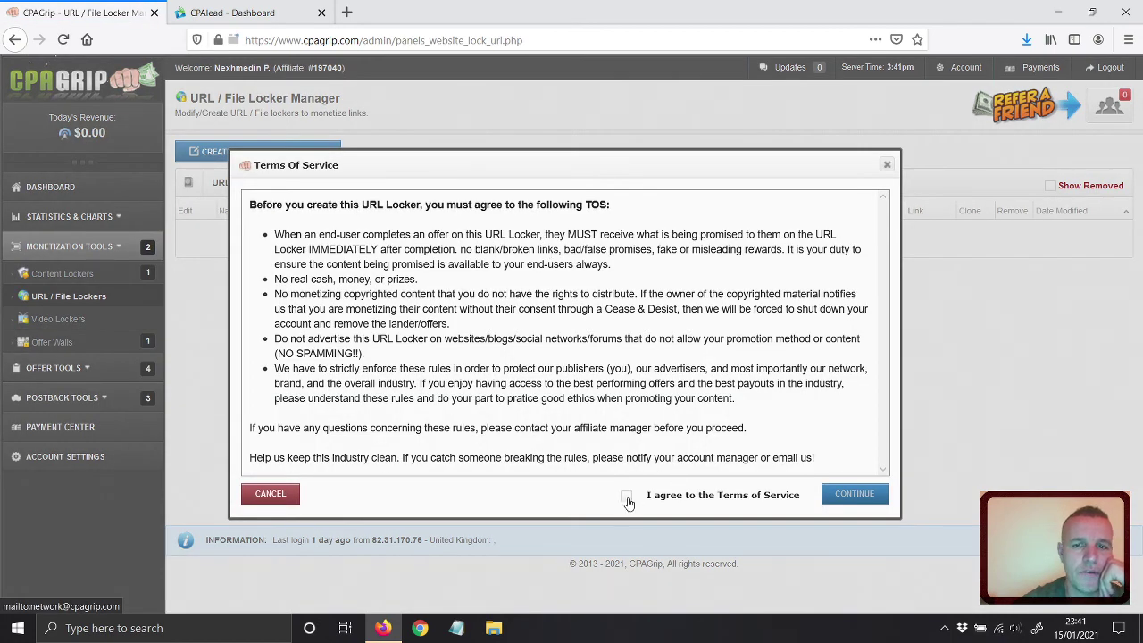
click(627, 496)
click(830, 494)
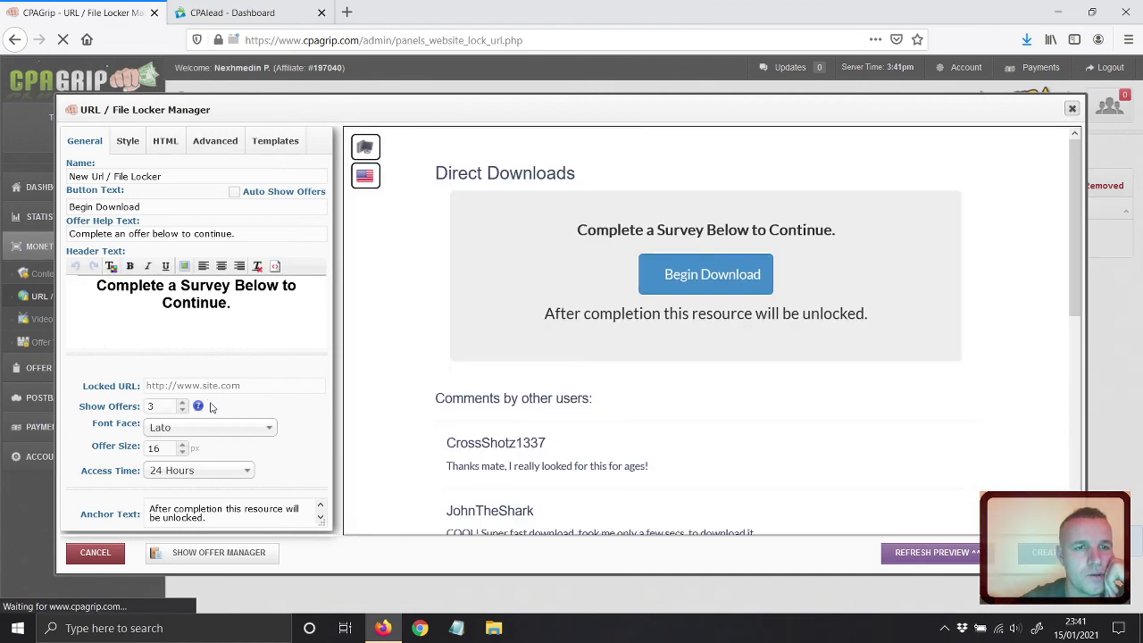
click(220, 385)
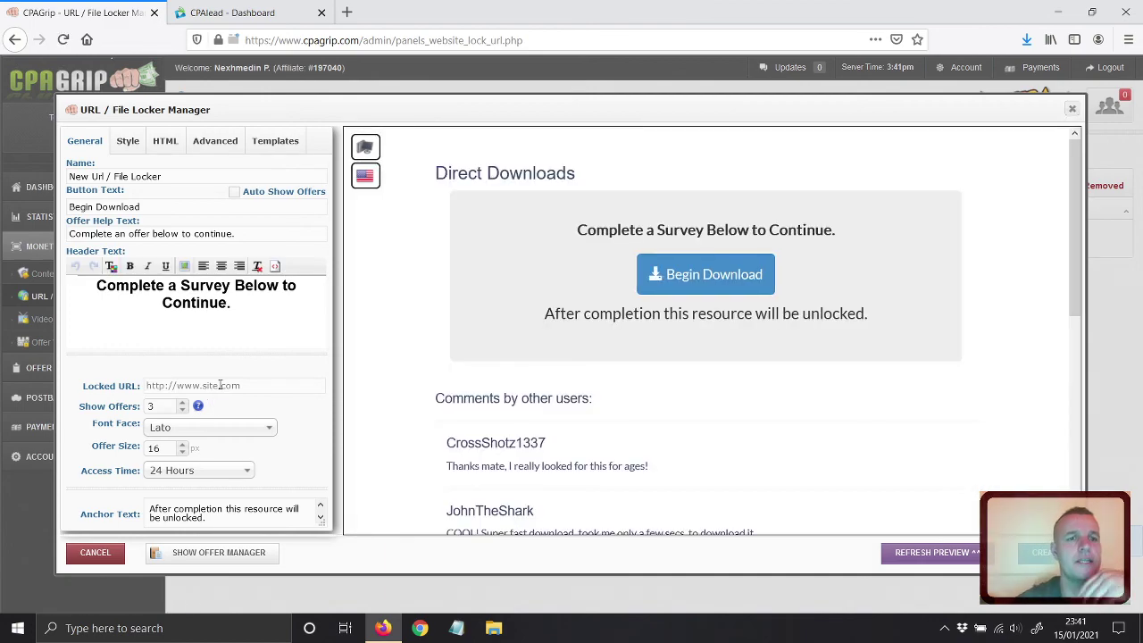
click(346, 12)
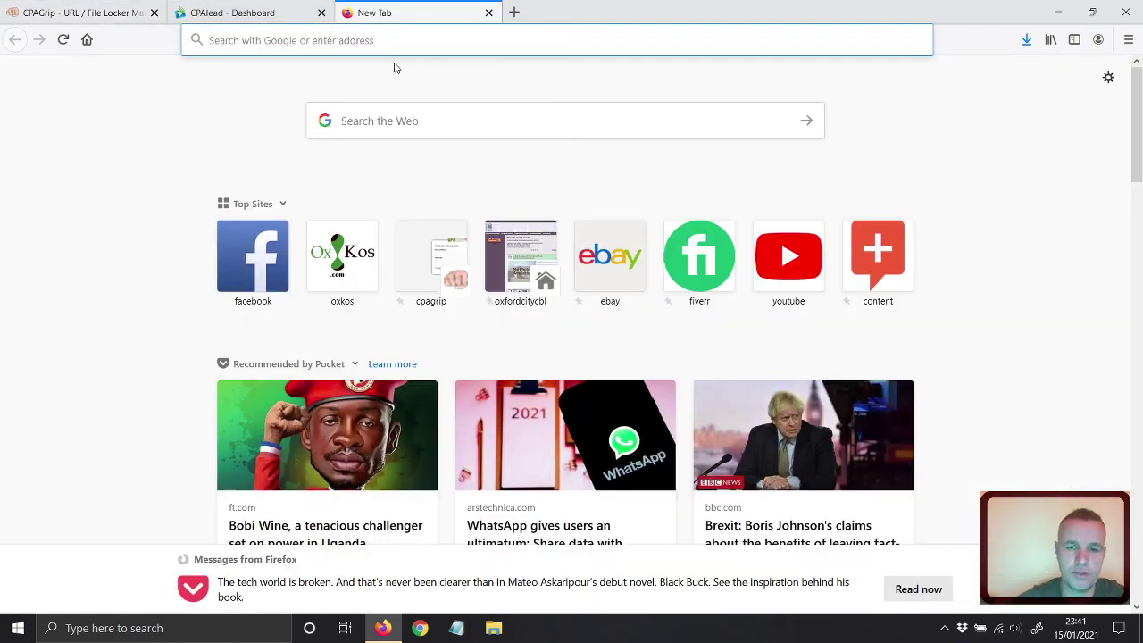
Load kosoxshop.com in the new Firefox tab.
text(kos)
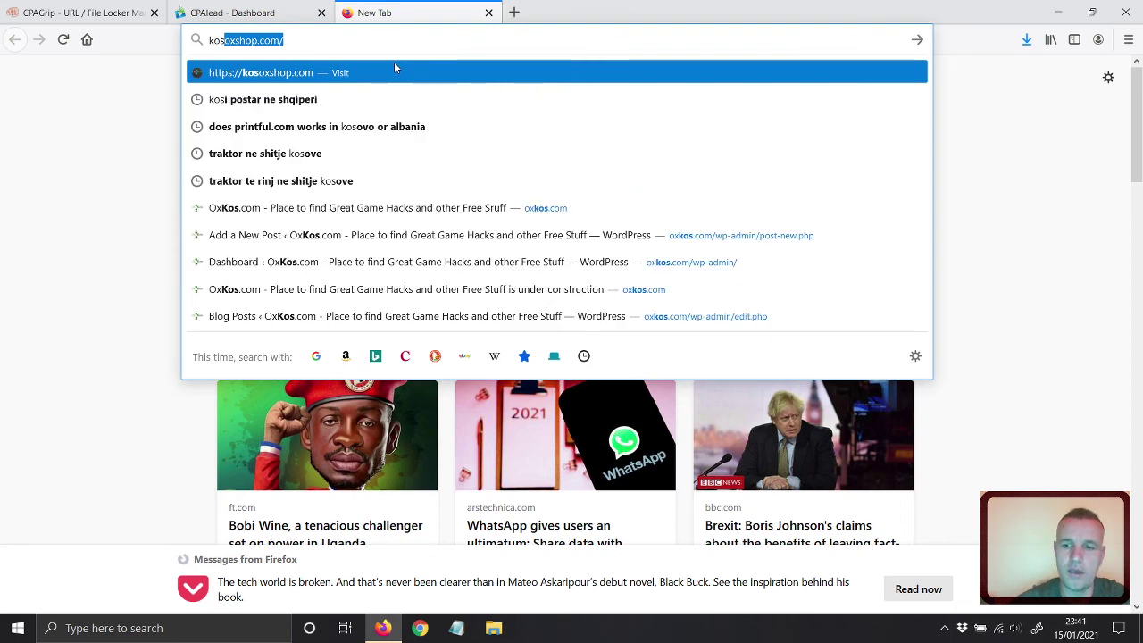
key(Return)
right_click(242, 40)
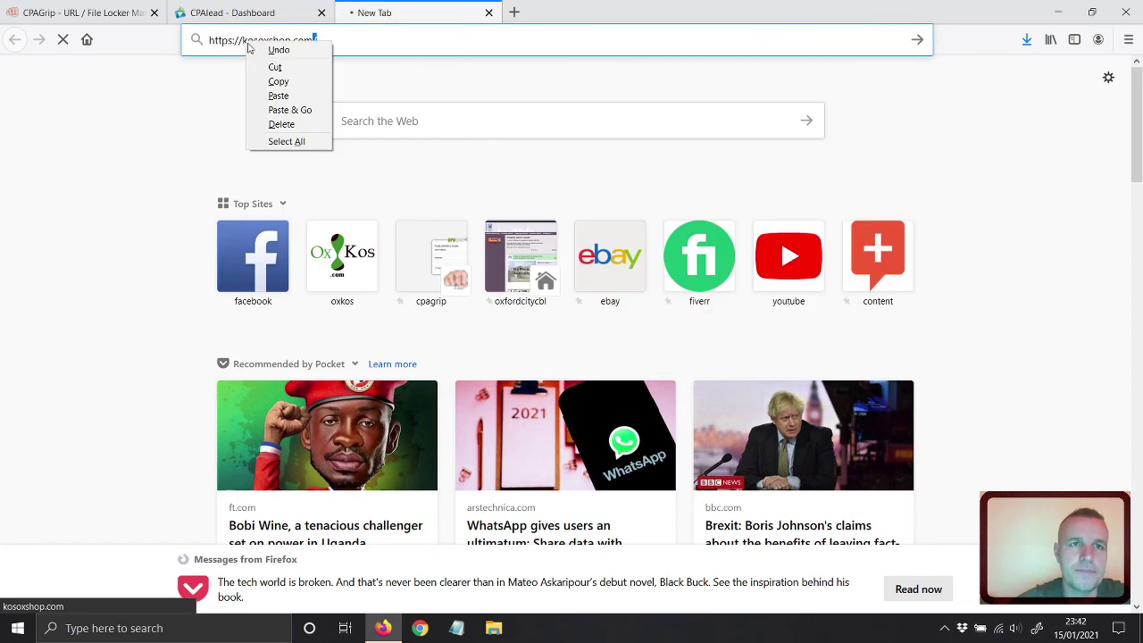
click(284, 141)
right_click(263, 42)
key(Escape)
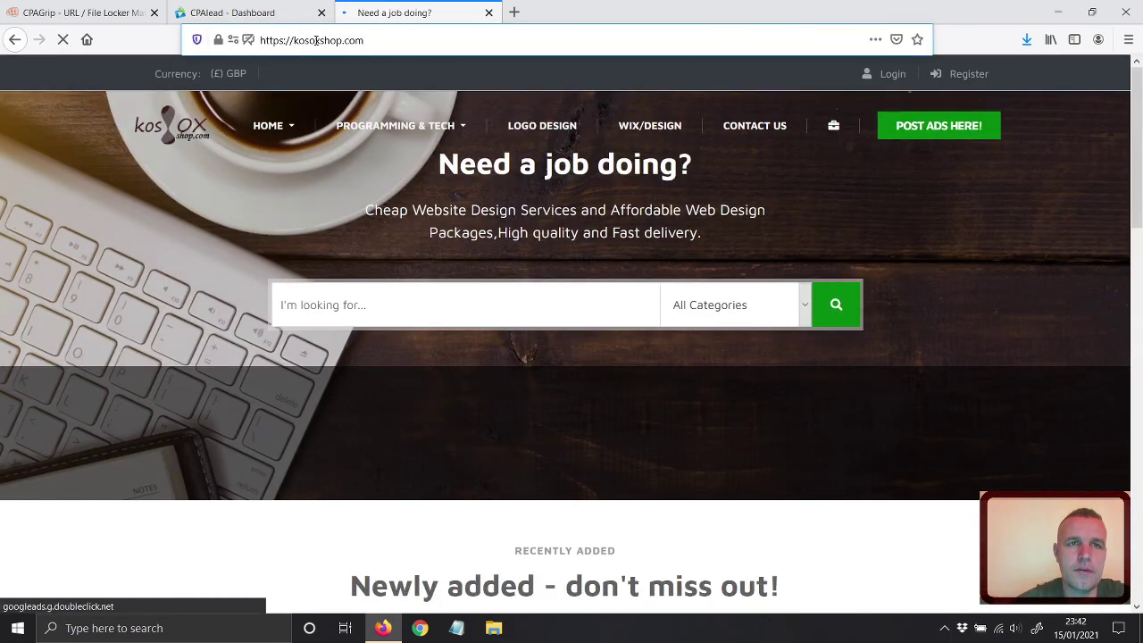
Copy the kosoxshop.com address and go back to the CPAGrip locker form.
click(294, 40)
right_click(297, 41)
click(322, 82)
click(221, 11)
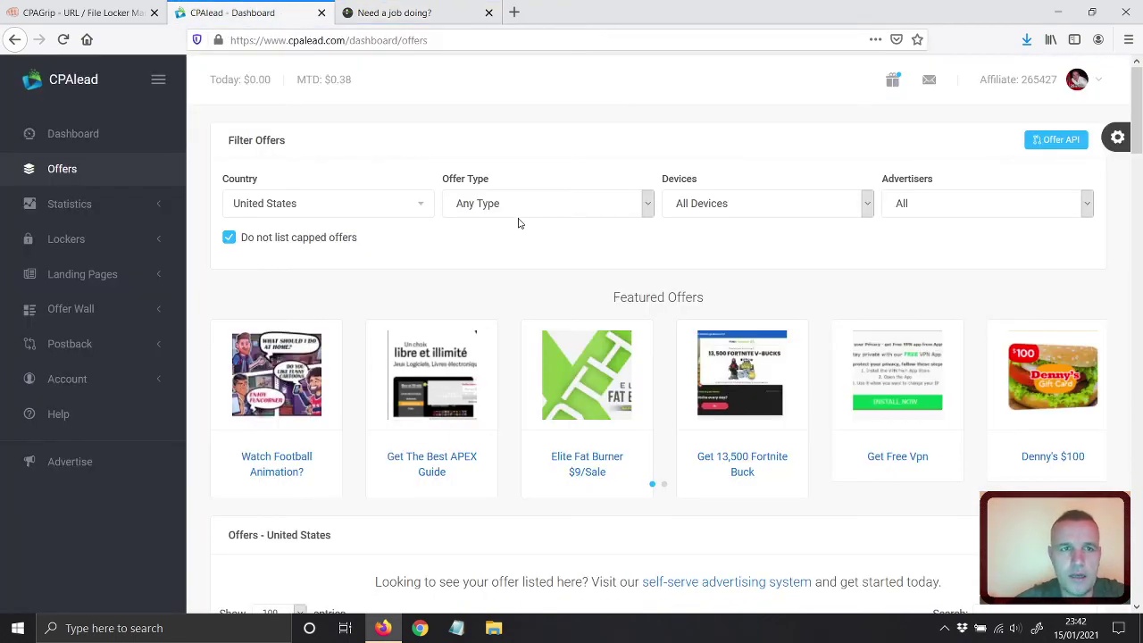
click(107, 10)
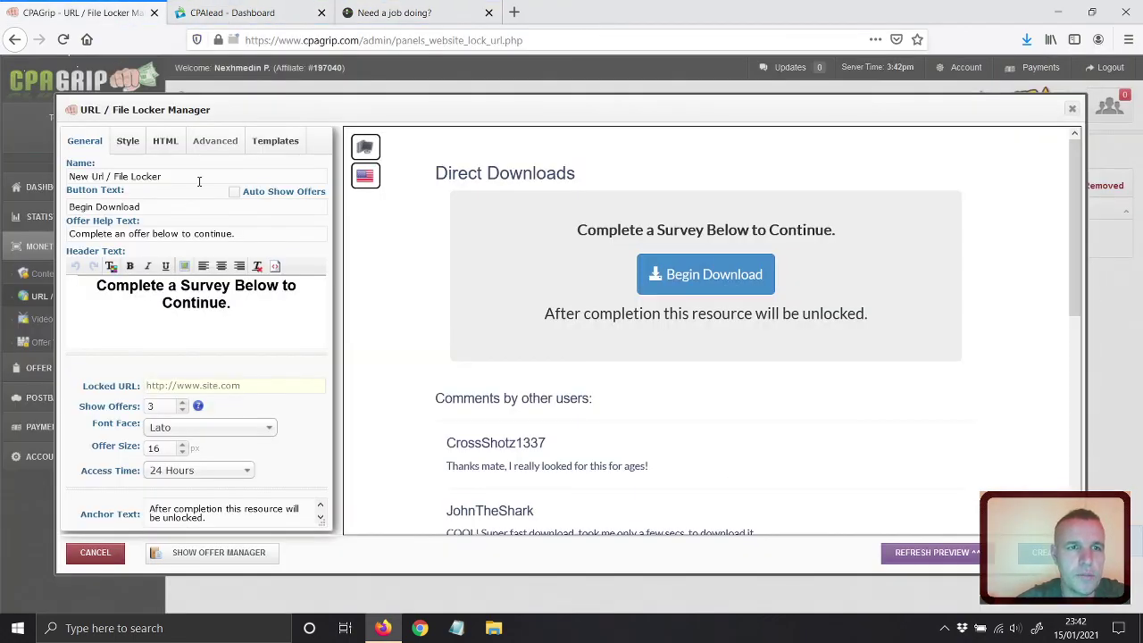
right_click(189, 386)
click(217, 438)
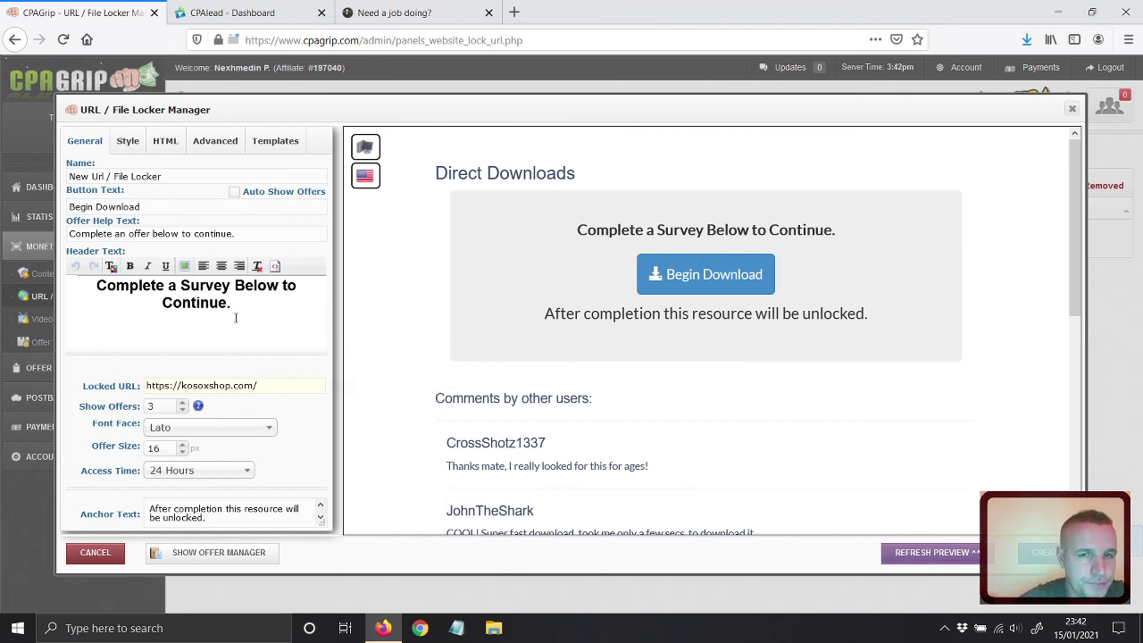
click(126, 145)
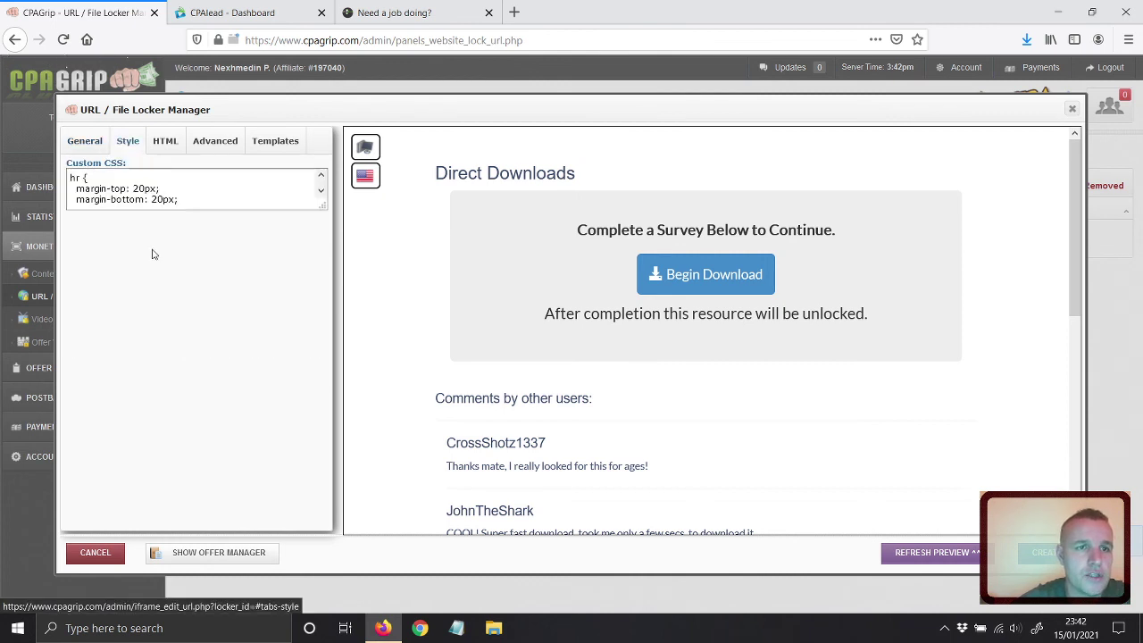
click(215, 147)
click(279, 142)
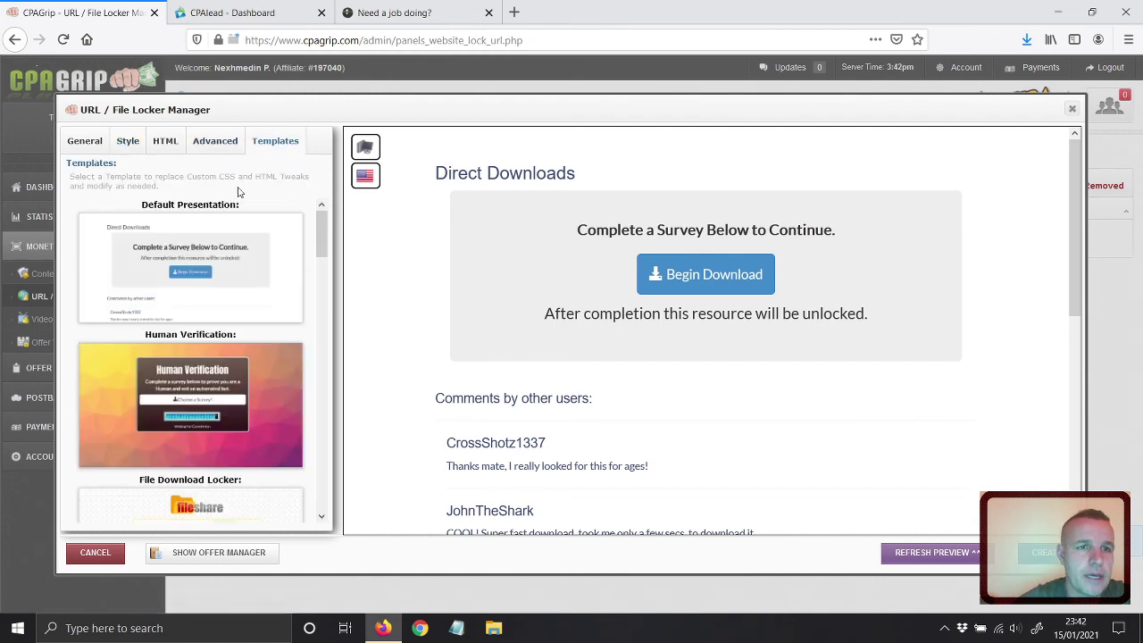
click(183, 266)
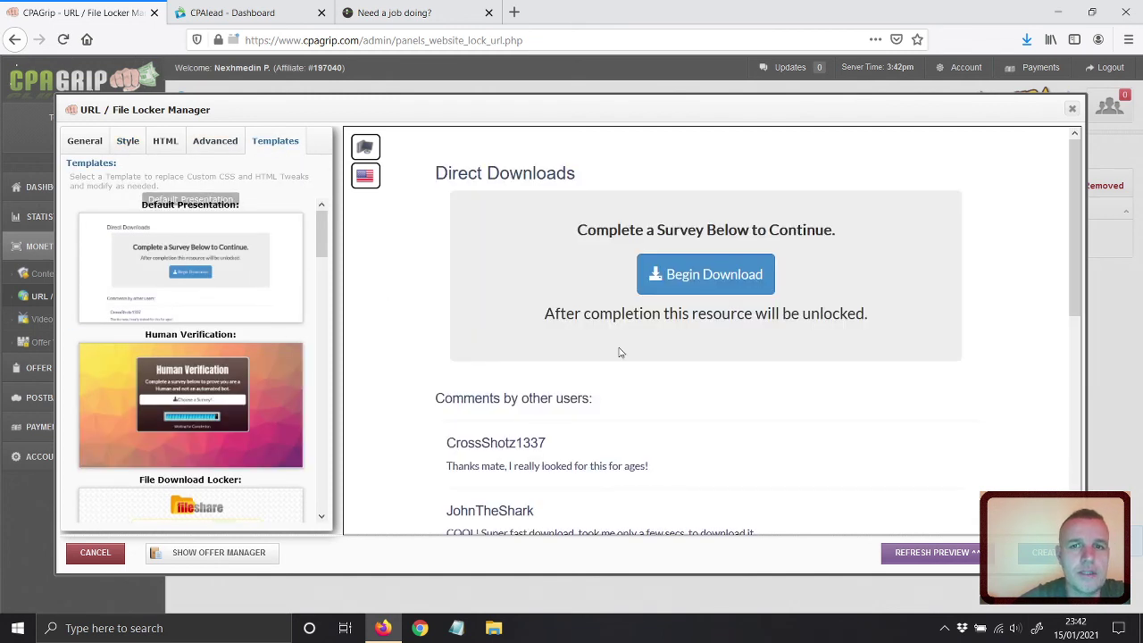
Create the locker and copy its filesyncer.net share link.
click(1043, 552)
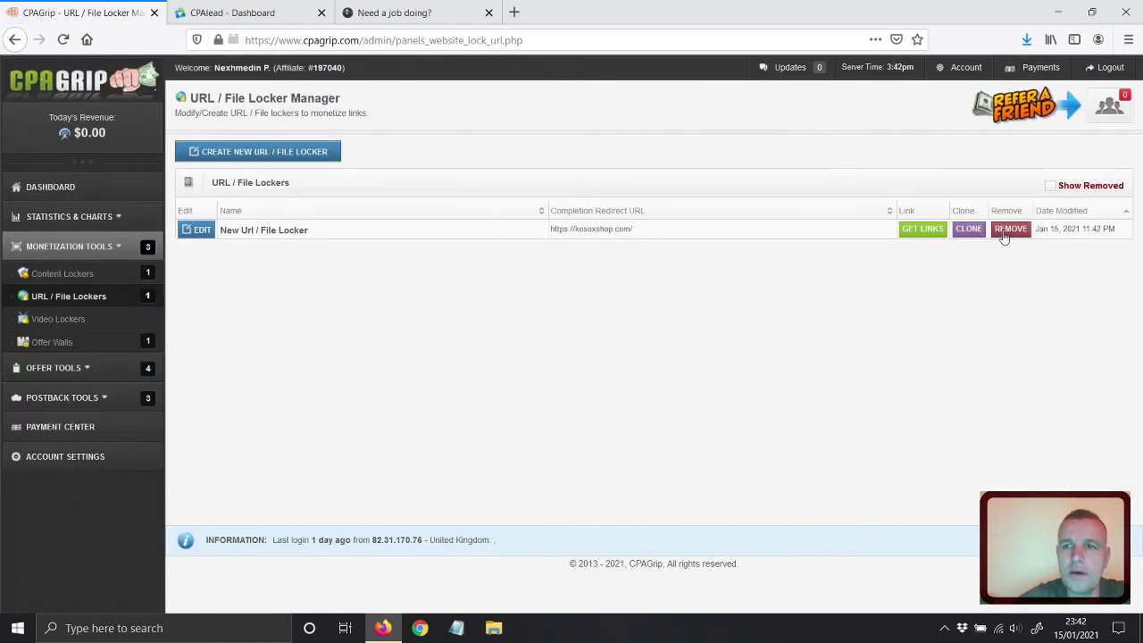
click(923, 230)
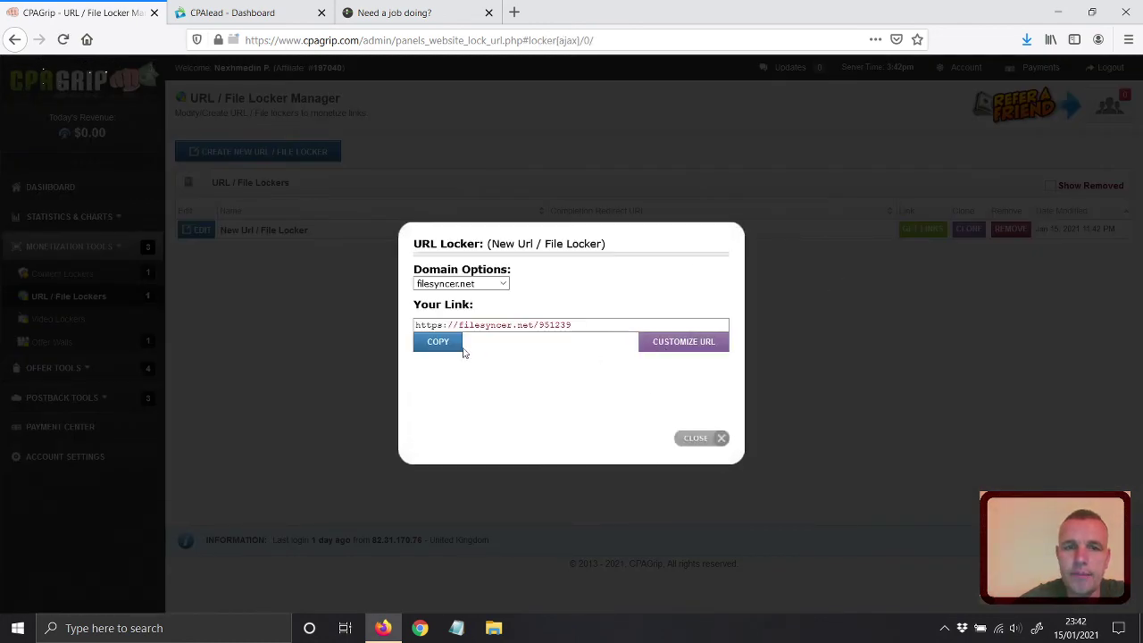
click(442, 346)
click(696, 438)
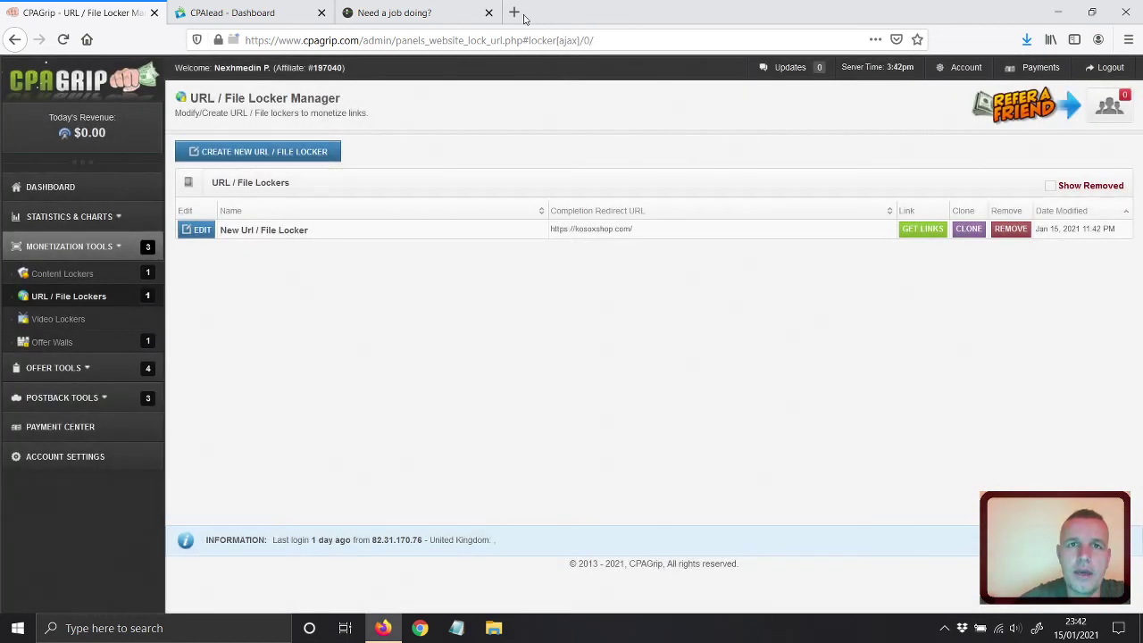
Paste the filesyncer.net locker link into a new tab's address bar.
click(514, 12)
right_click(472, 41)
click(503, 95)
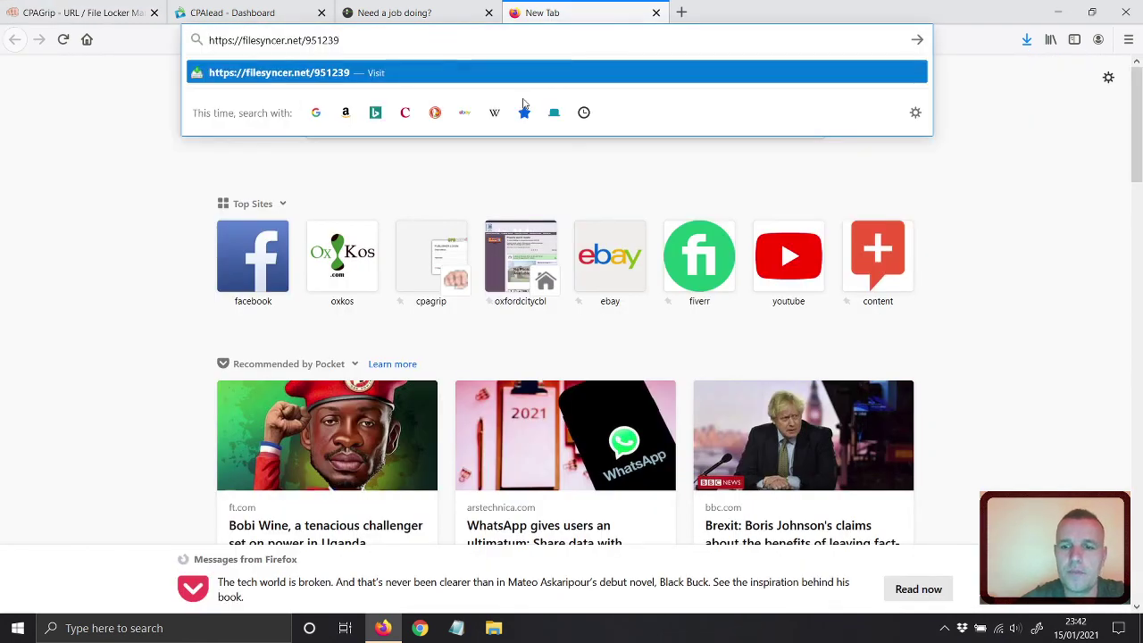
Load the filesyncer.net locker page and click Begin Download to show the three survey offers.
key(Return)
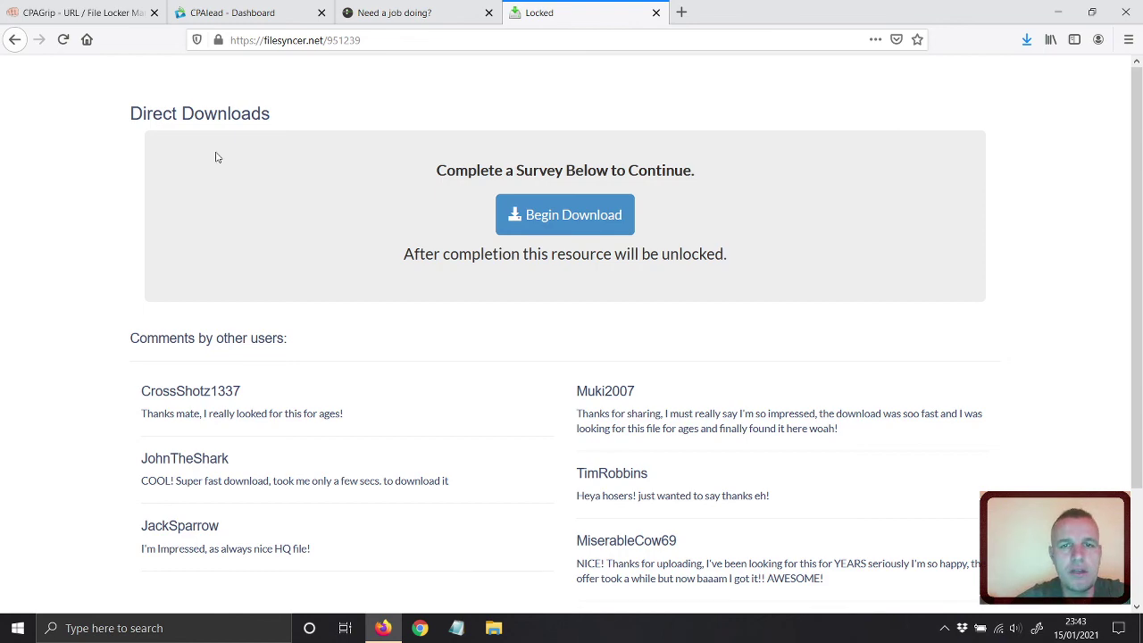
scroll(145, 230, down, 3)
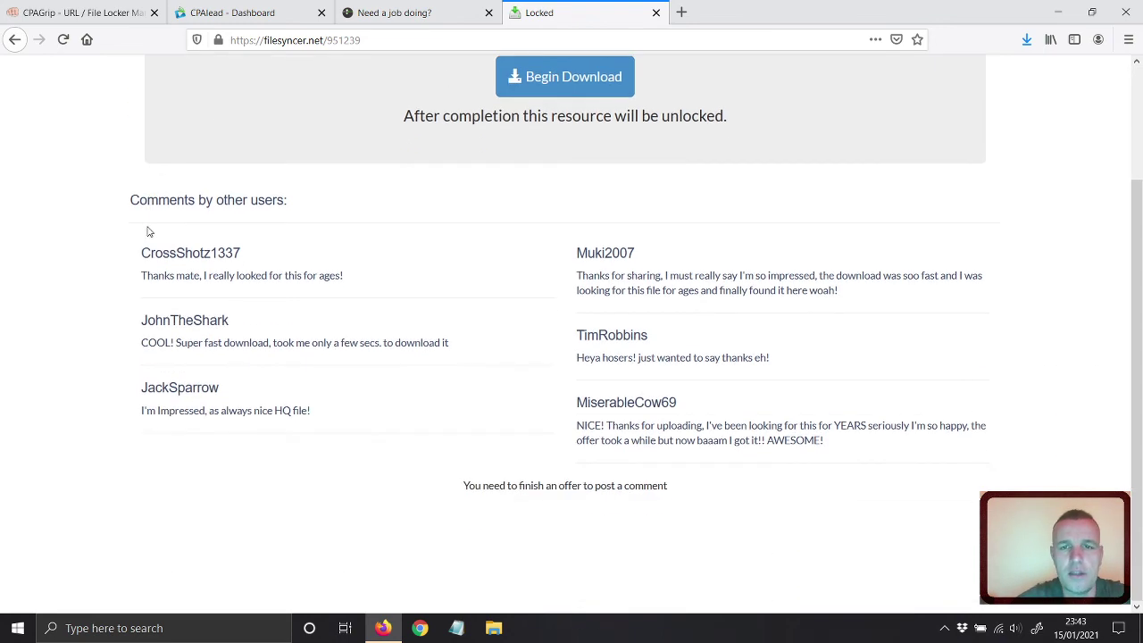
scroll(534, 346, up, 1)
scroll(534, 345, up, 2)
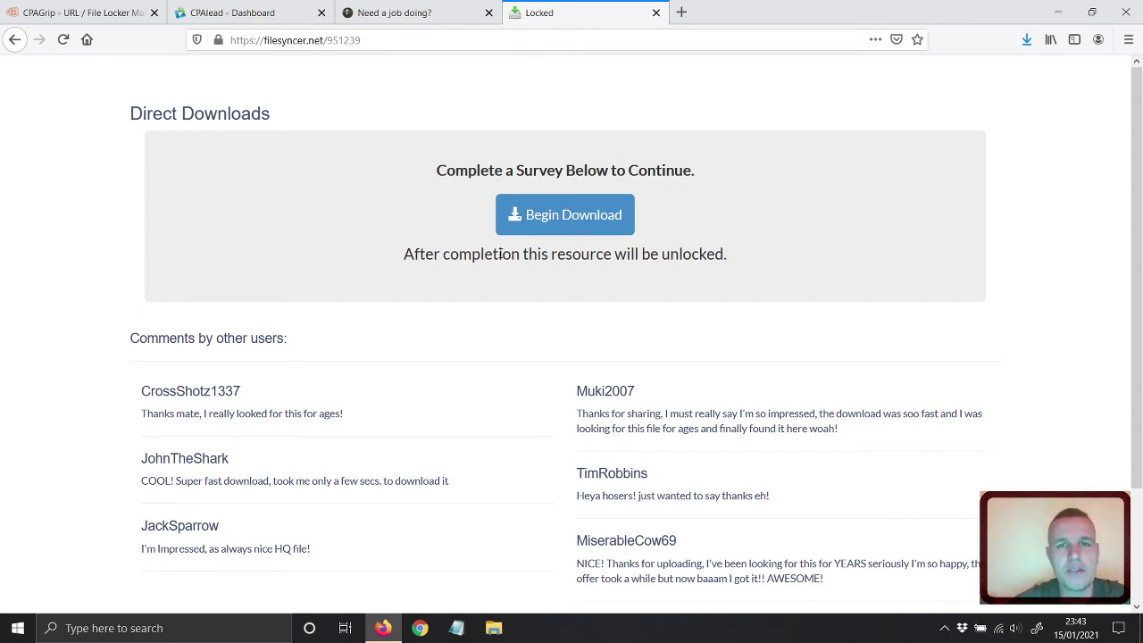
click(534, 220)
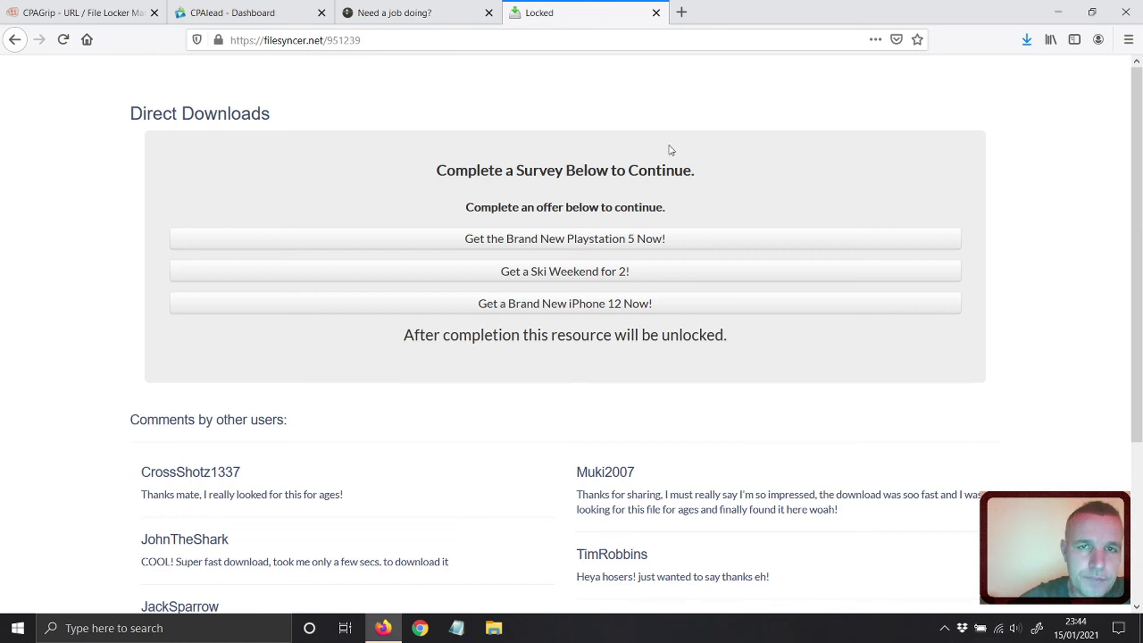
Open the PlayStation 5 offer and answer Yes to owning a console and Strategy as genre.
click(505, 238)
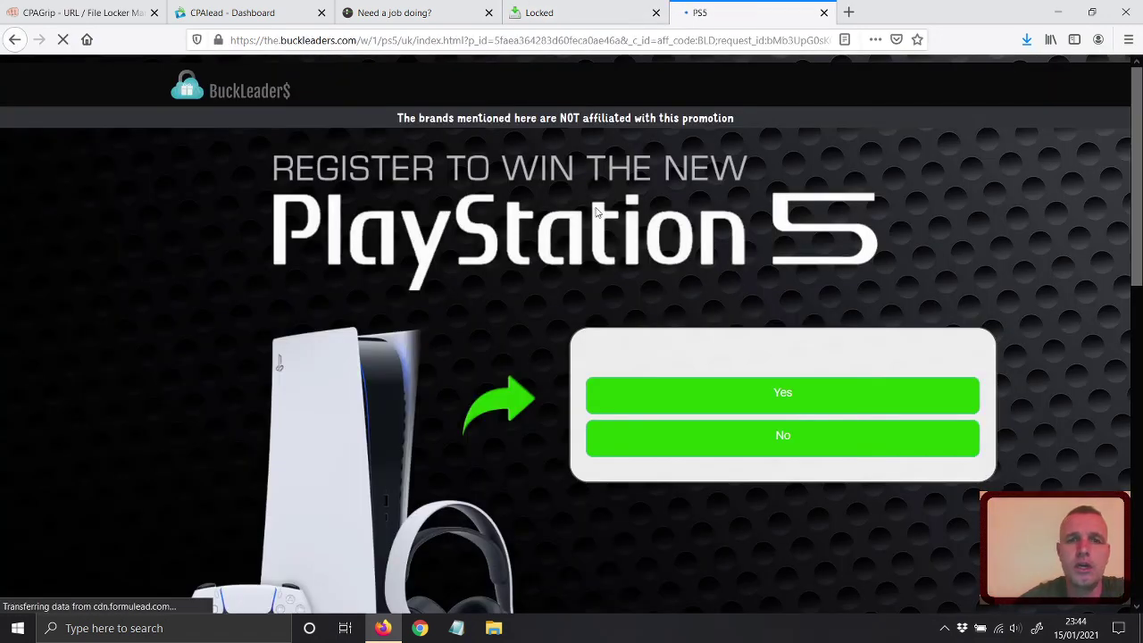
scroll(412, 279, down, 2)
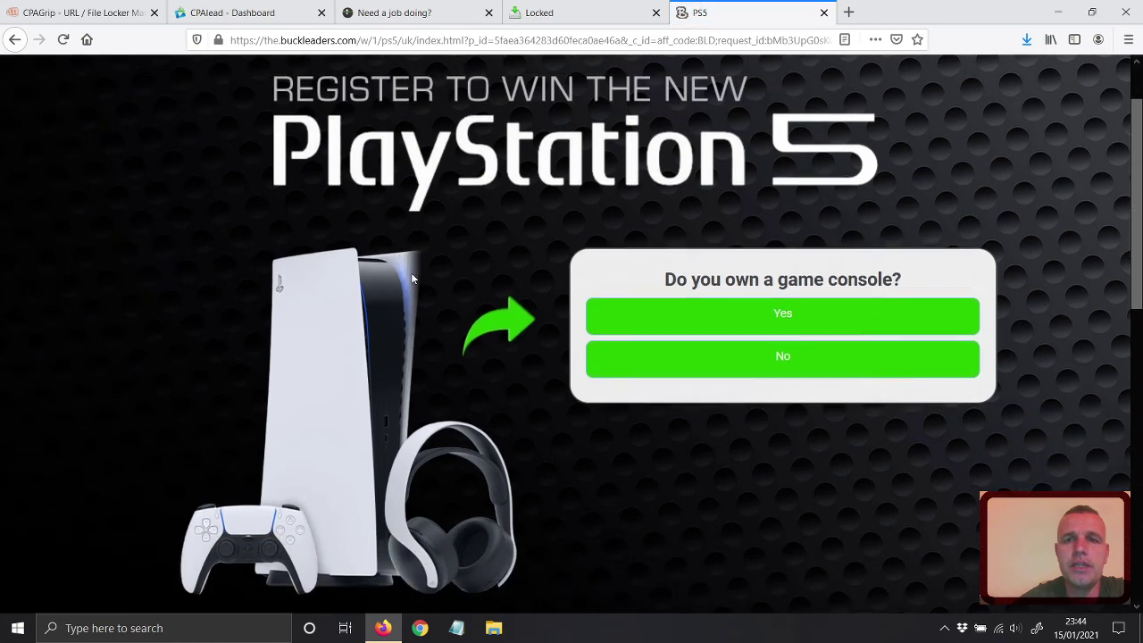
scroll(412, 279, up, 2)
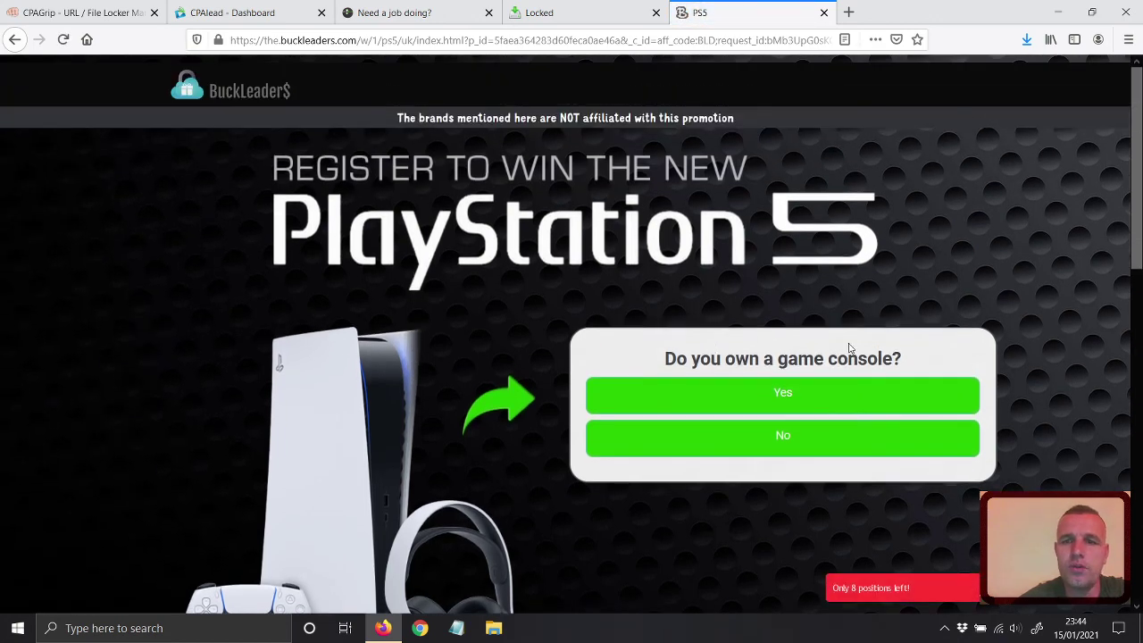
click(785, 402)
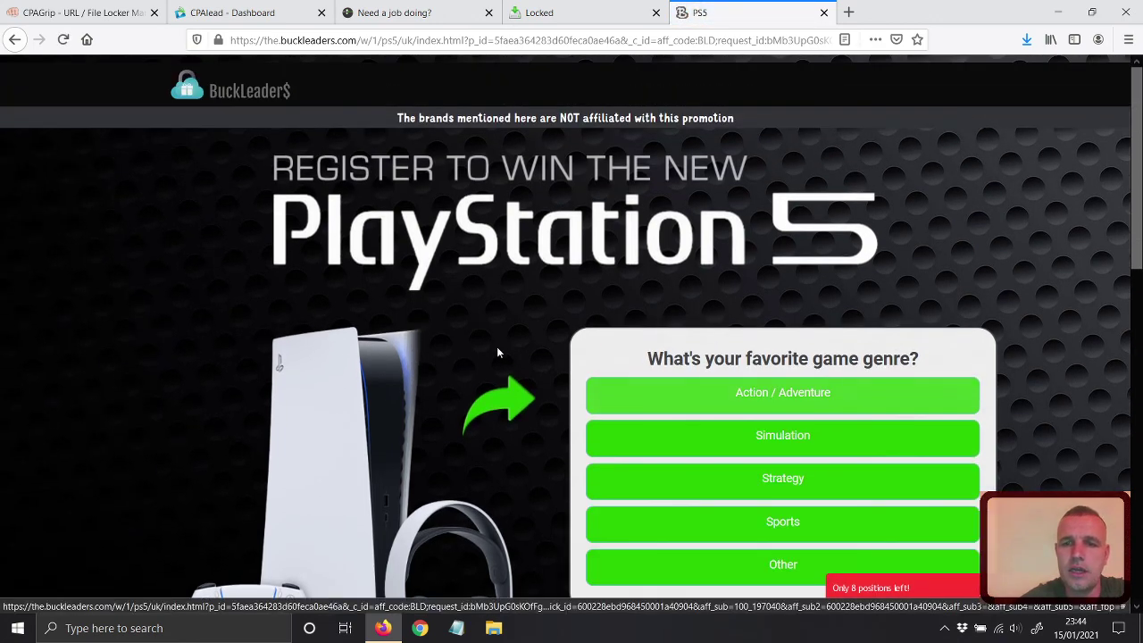
scroll(497, 352, down, 2)
click(780, 407)
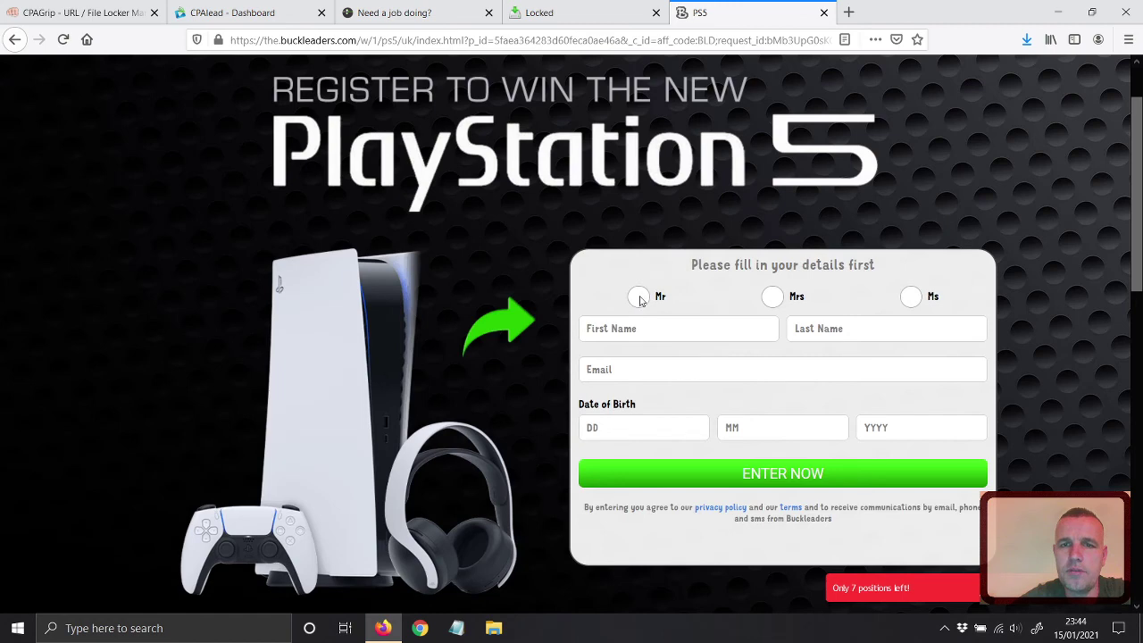
Choose title Mr and enter the entrant's first name, last name and e-mail address.
click(640, 299)
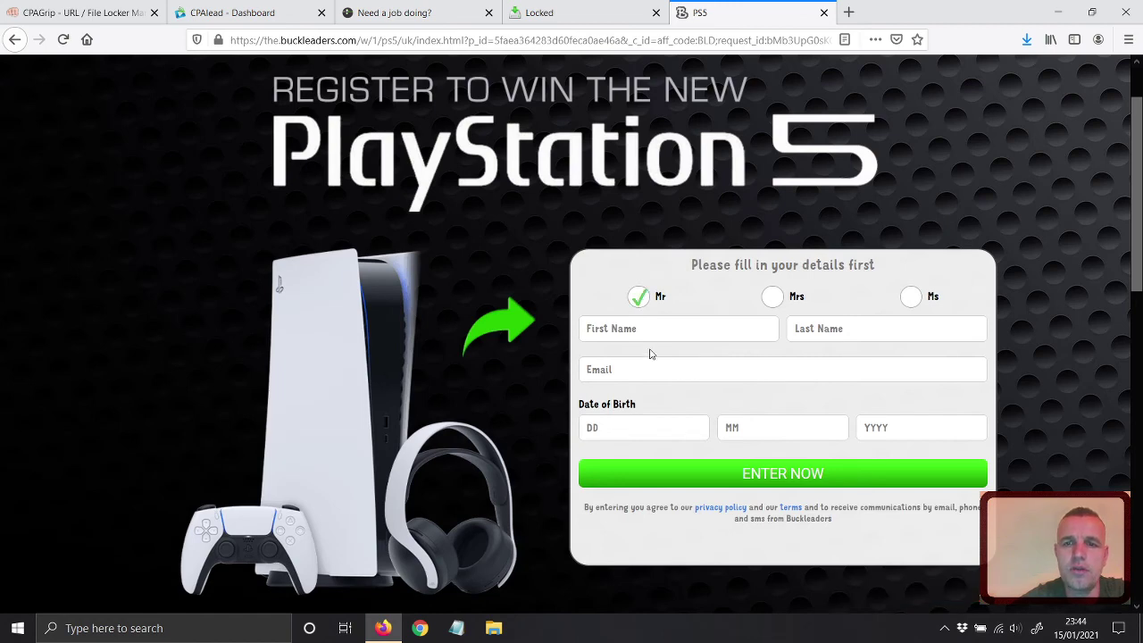
scroll(650, 350, down, 3)
scroll(650, 350, up, 5)
scroll(648, 253, down, 3)
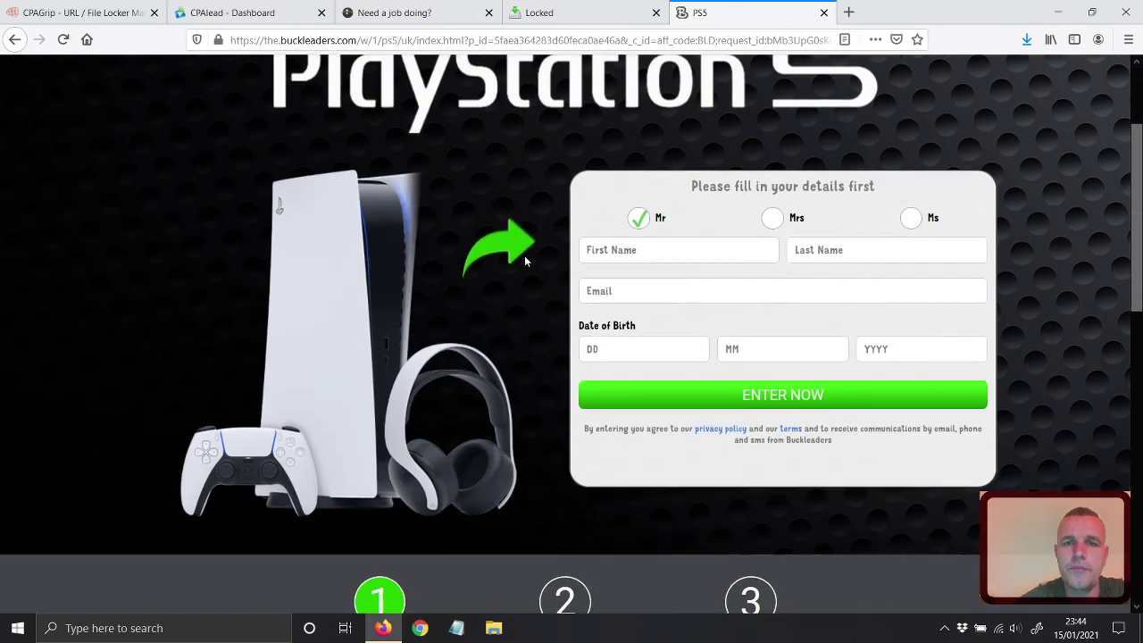
click(649, 253)
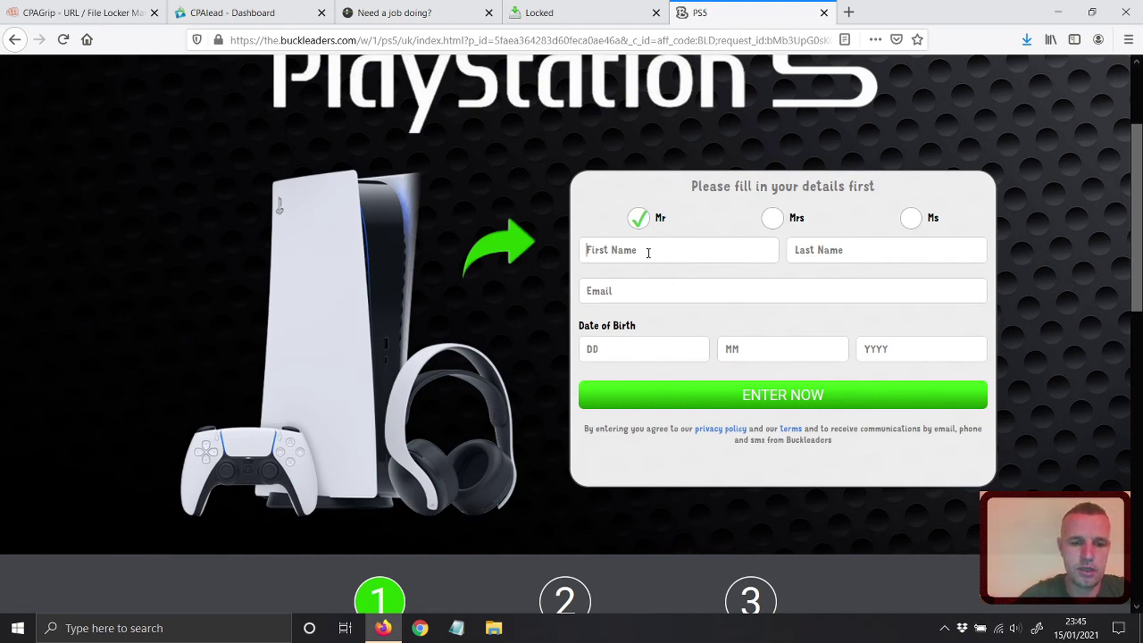
key(Tab)
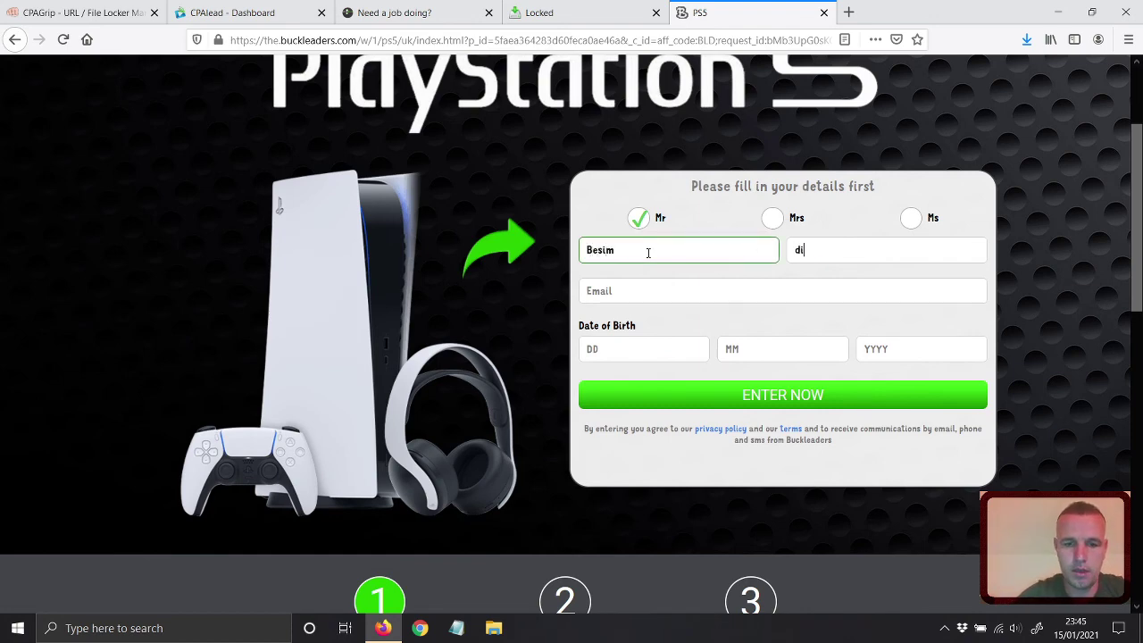
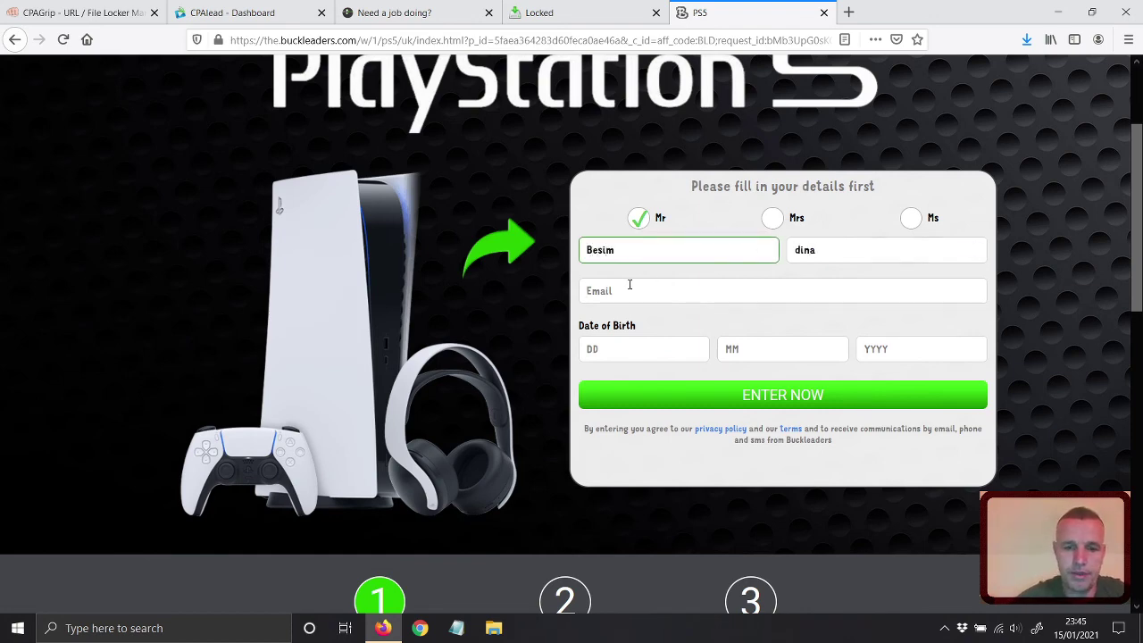
click(629, 284)
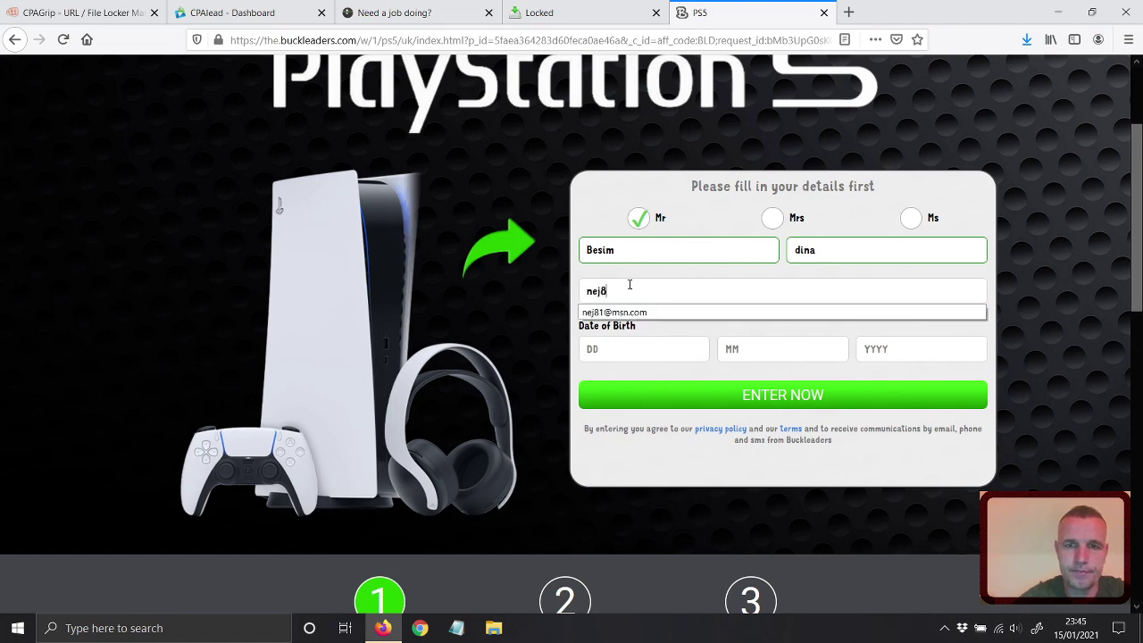
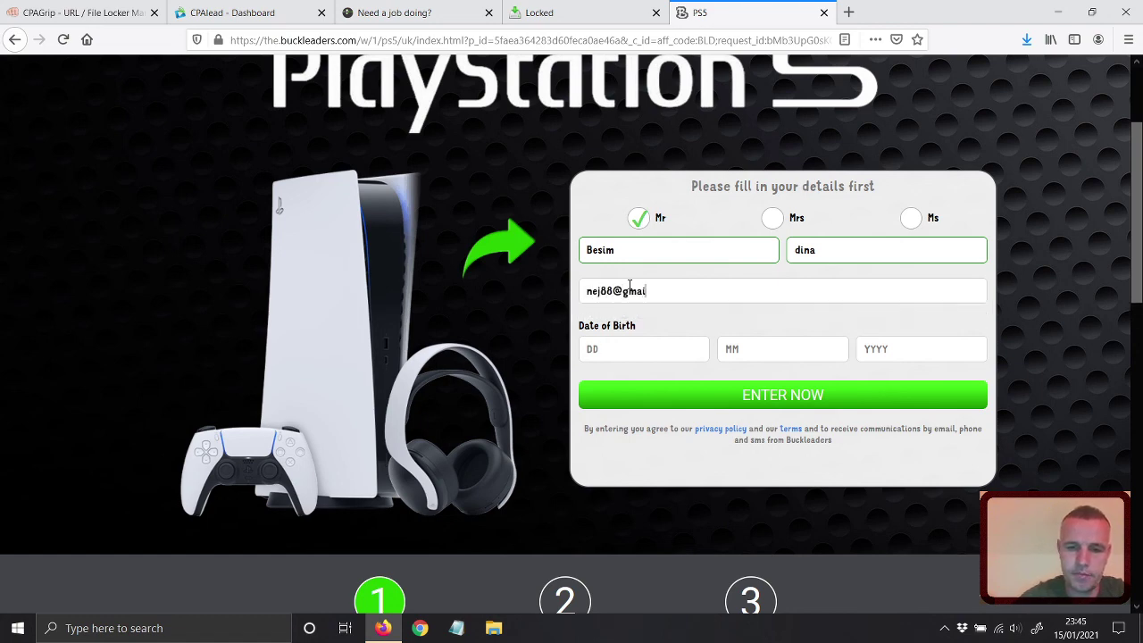
Fill in the entrant's birth day, month and year fields.
click(608, 352)
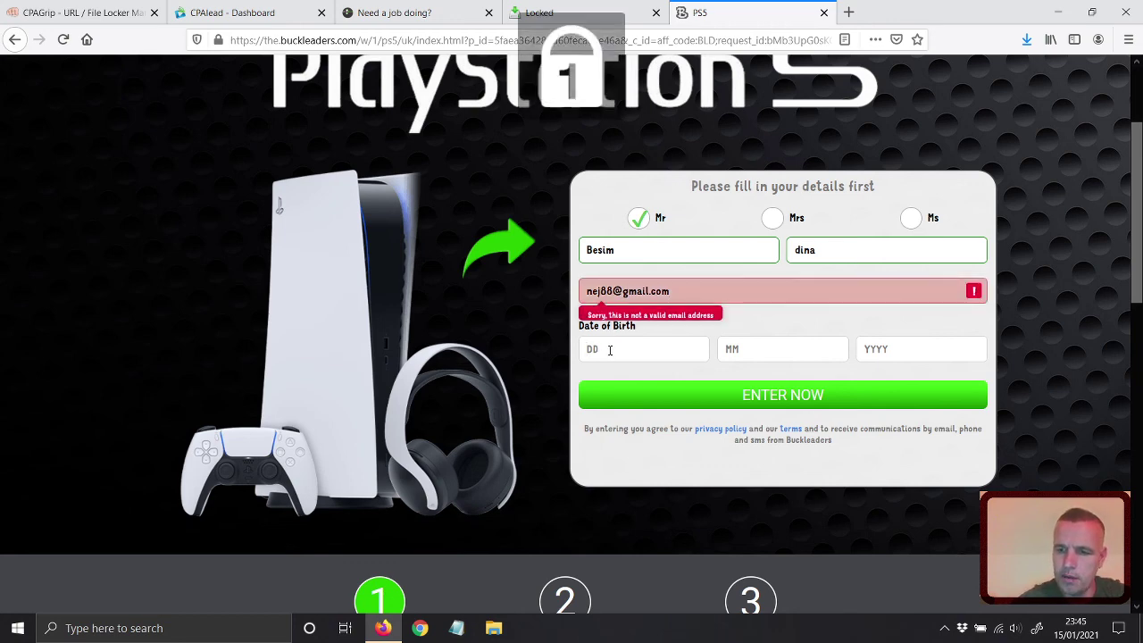
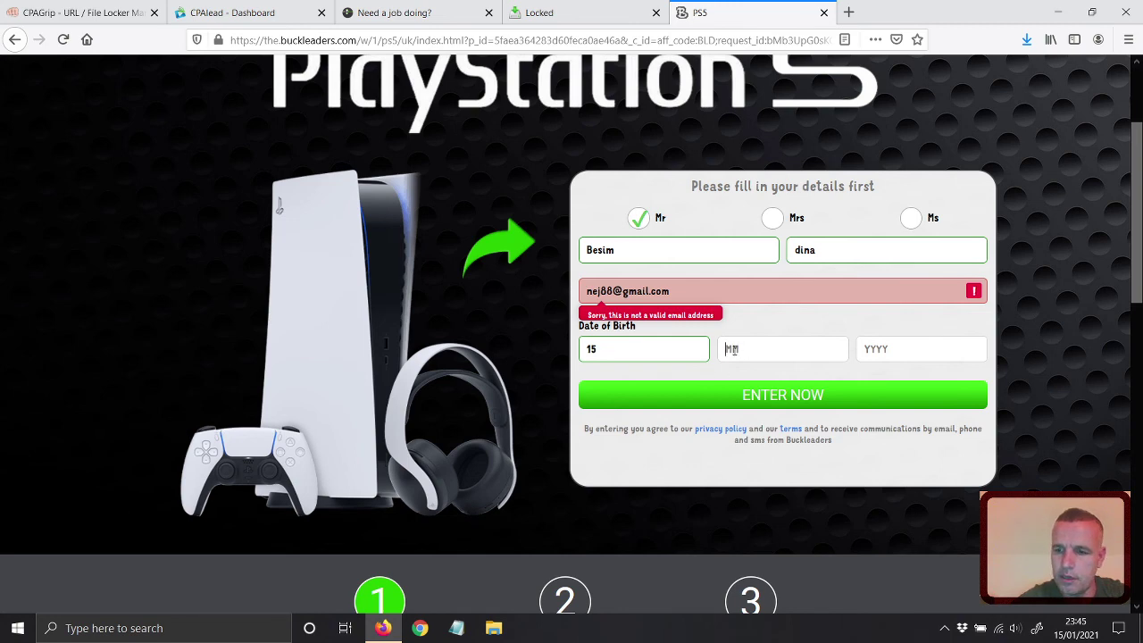
click(730, 349)
click(877, 350)
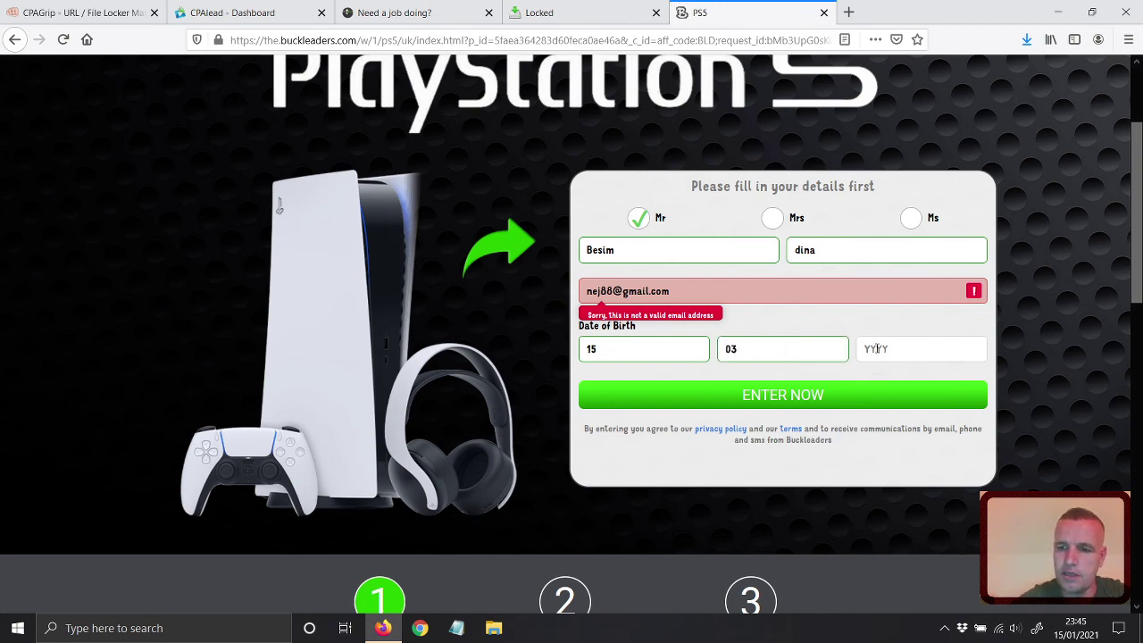
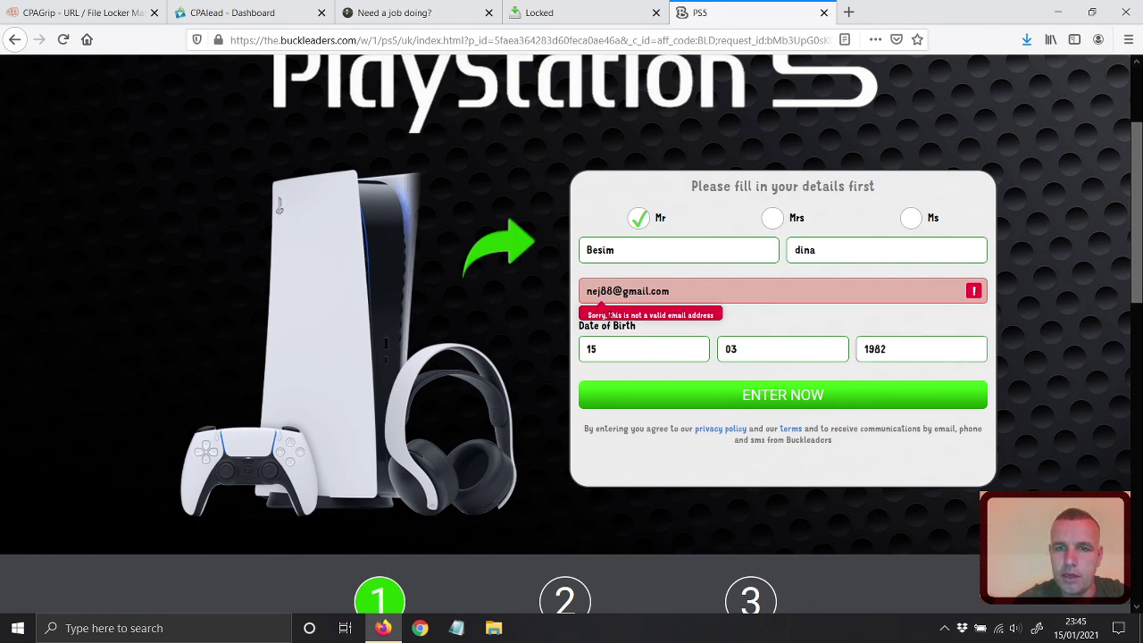
Select the rejected e-mail entry, then open Google in a new tab and start signing in.
click(656, 301)
key(ctrl+a)
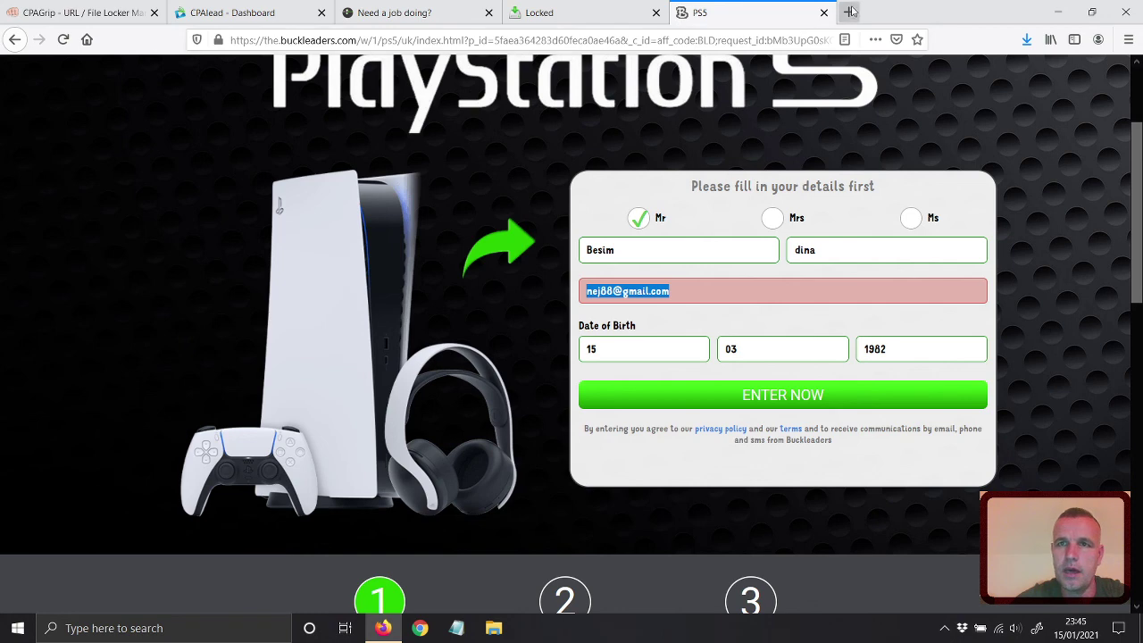
click(849, 12)
click(87, 40)
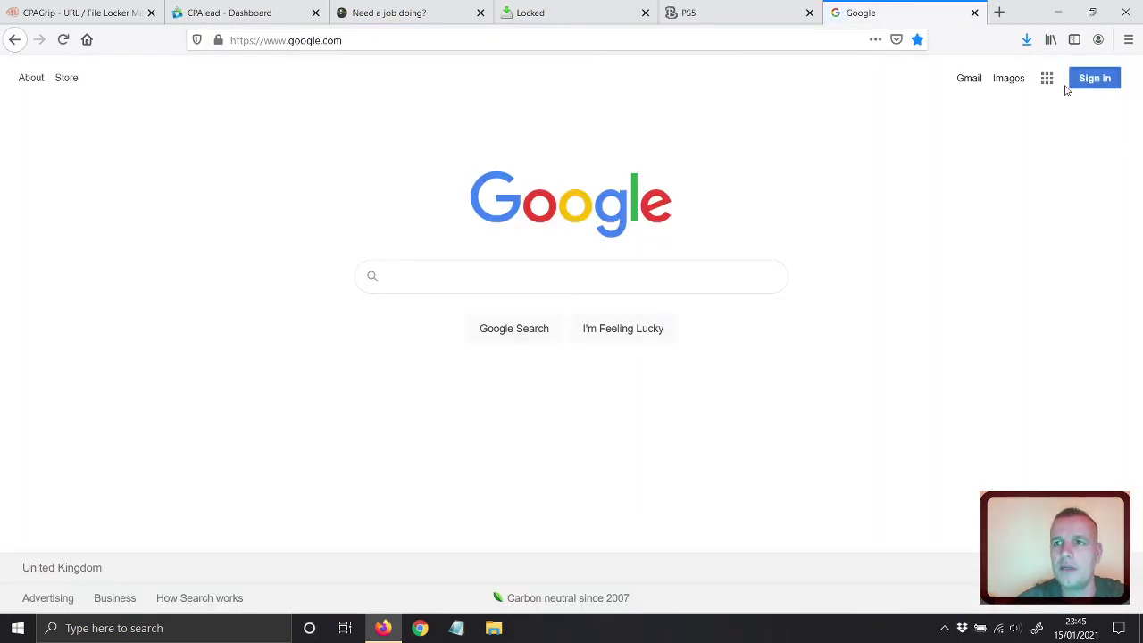
click(1088, 78)
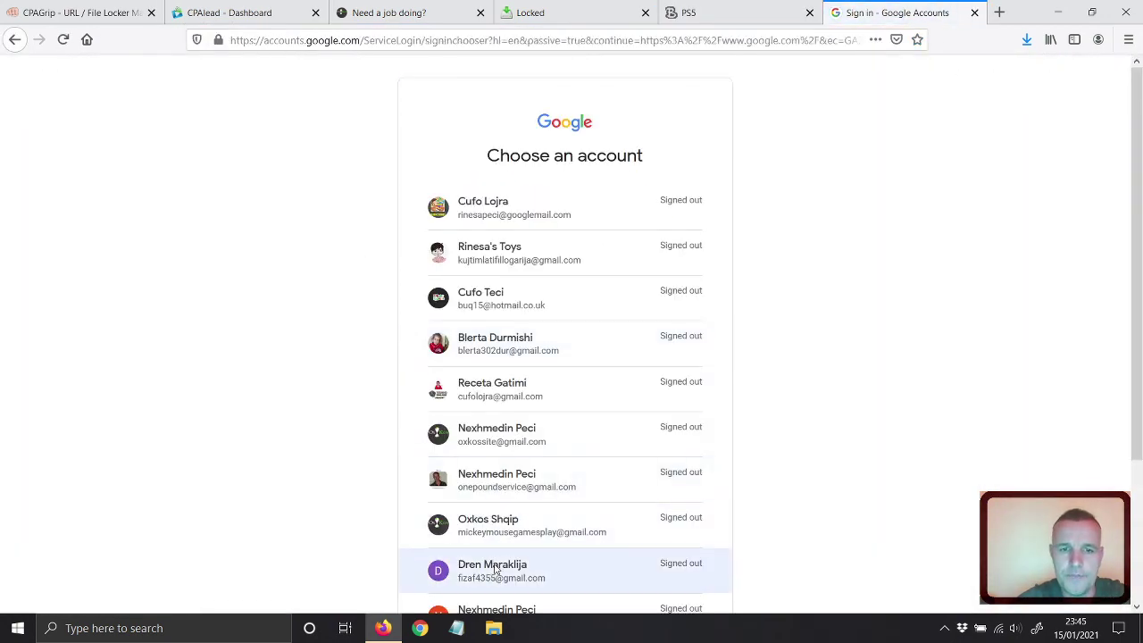
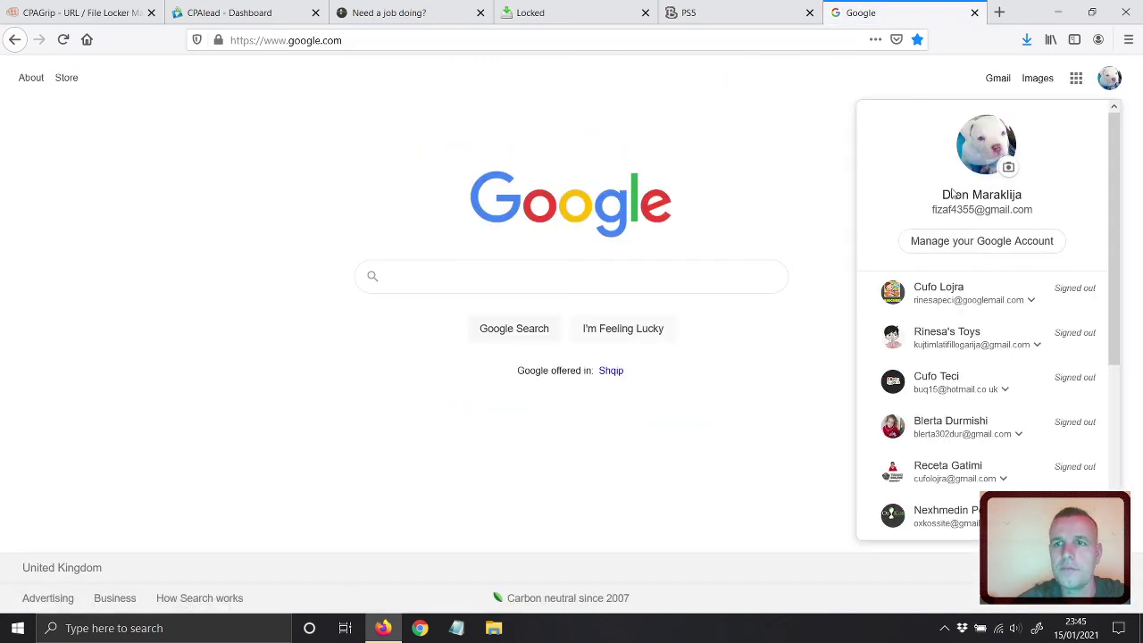
Copy the signed-in Google account's e-mail into the PS5 form's email field.
drag(931, 211, 1025, 213)
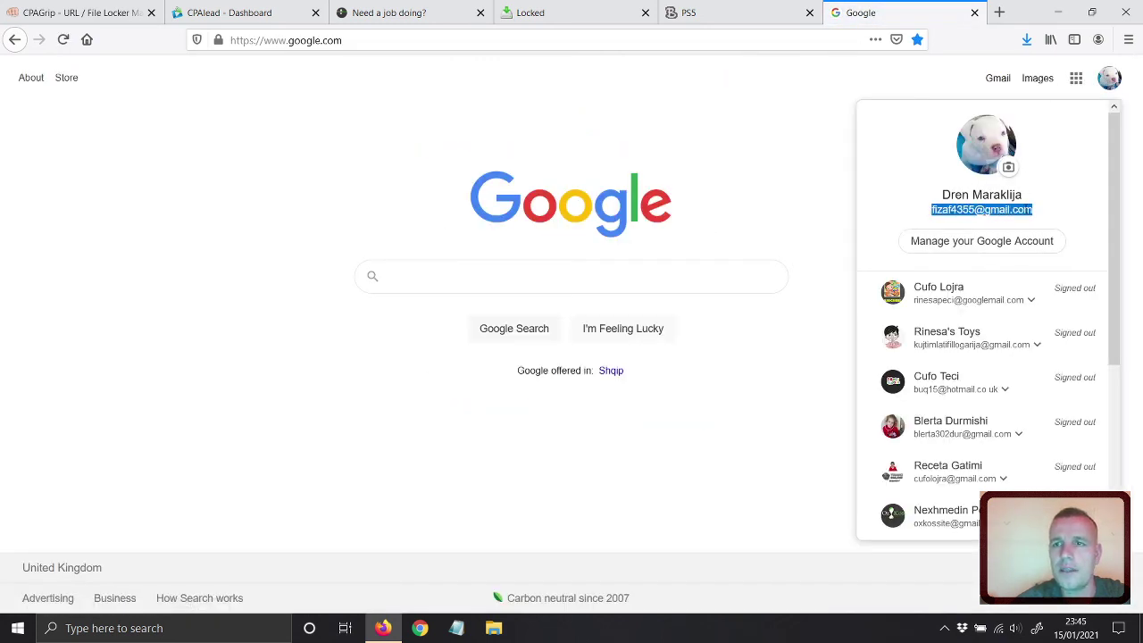
right_click(1024, 215)
click(1023, 217)
click(728, 12)
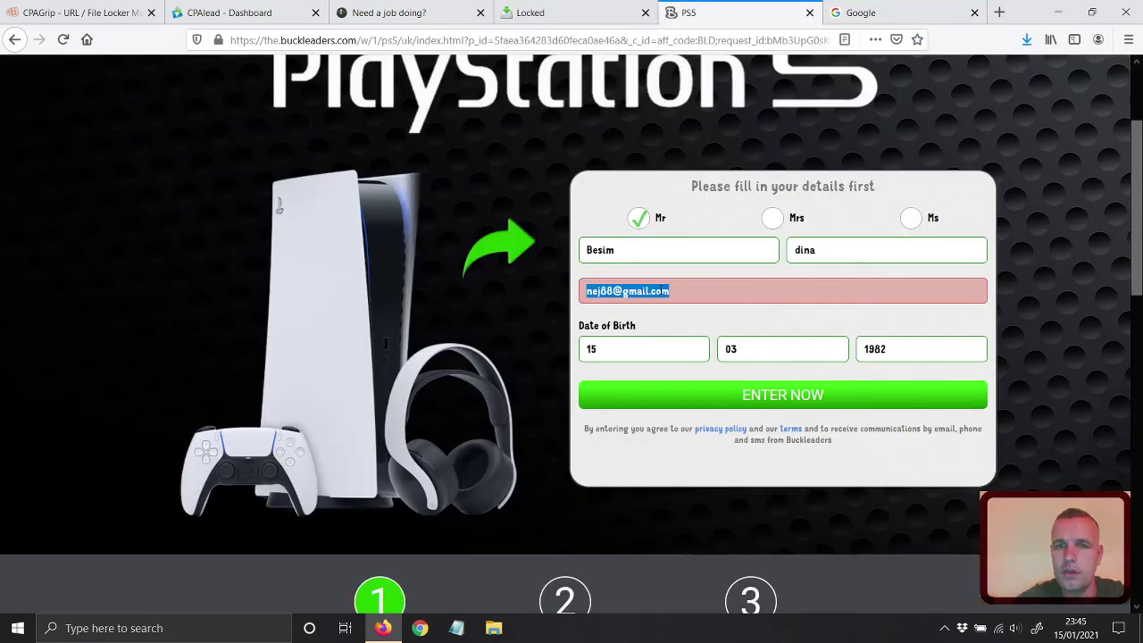
key(ctrl+v)
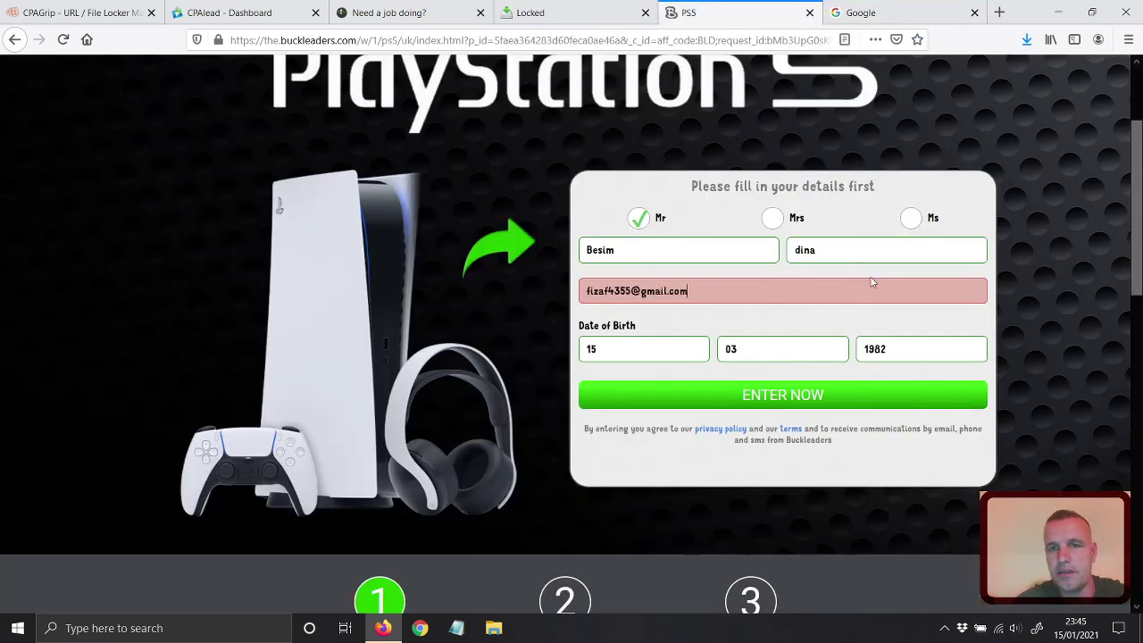
Submit the form with ENTER NOW and accept the notice to reach Where to deliver?
click(773, 394)
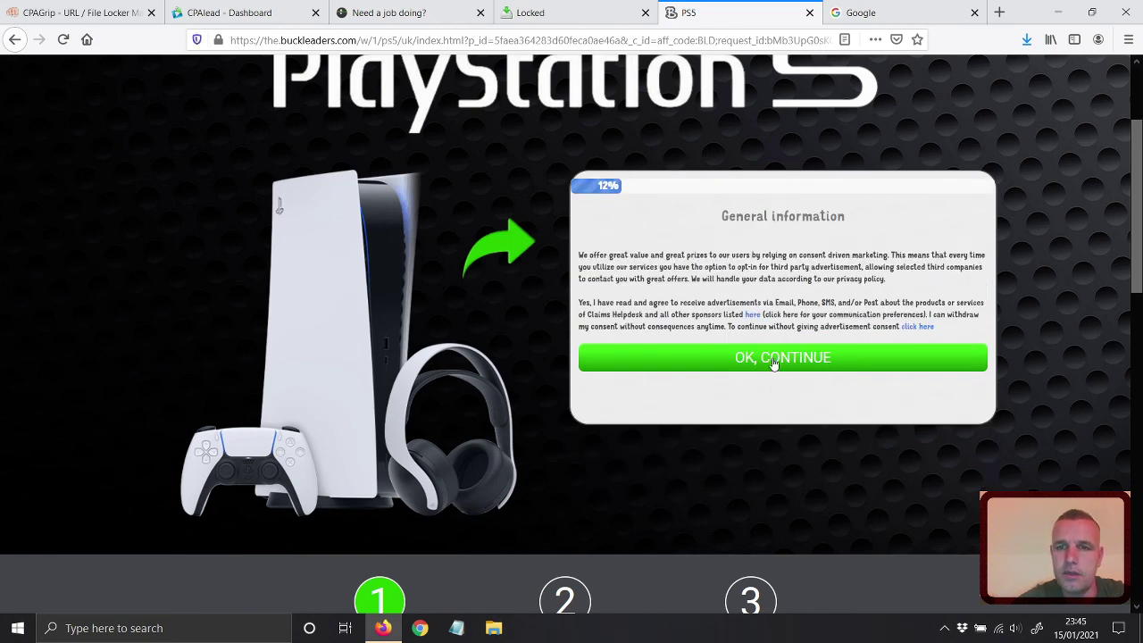
click(775, 359)
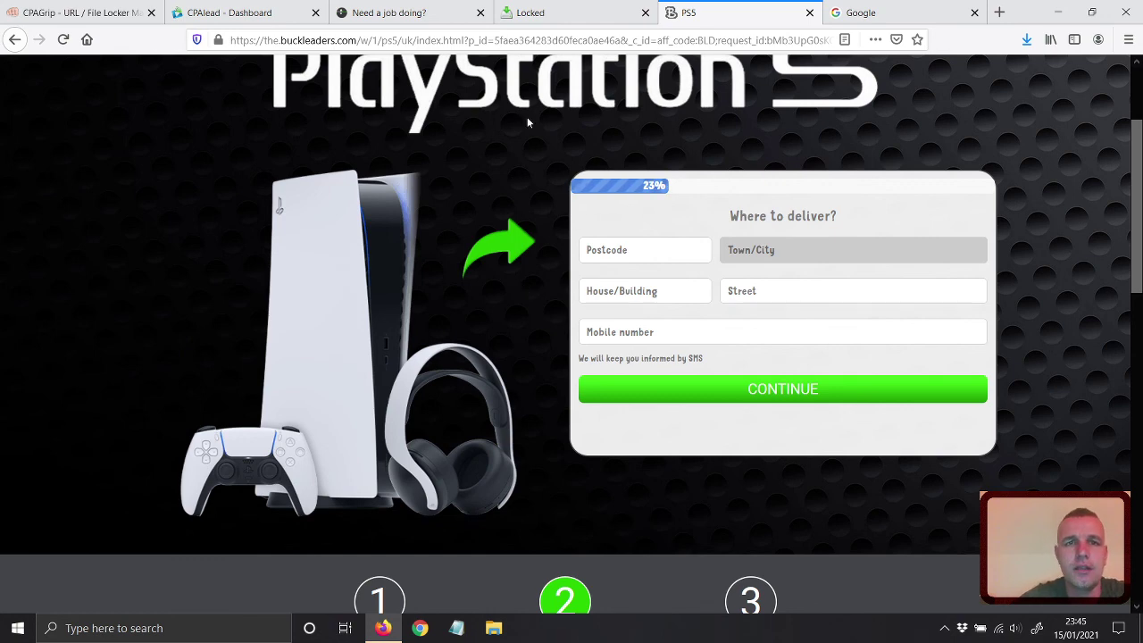
click(552, 8)
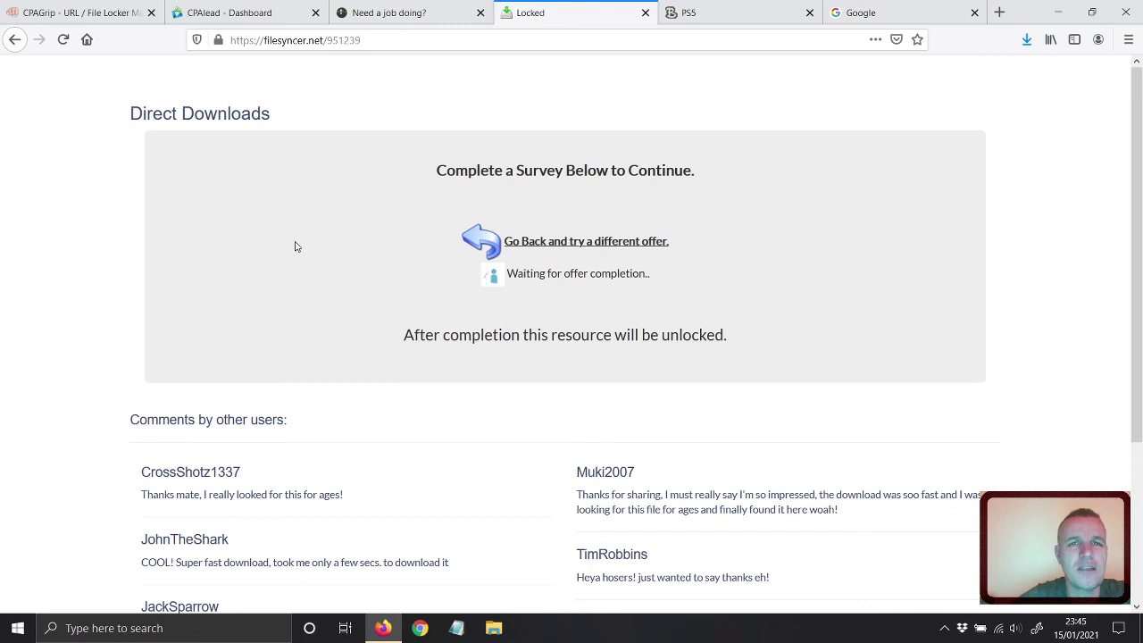
click(691, 9)
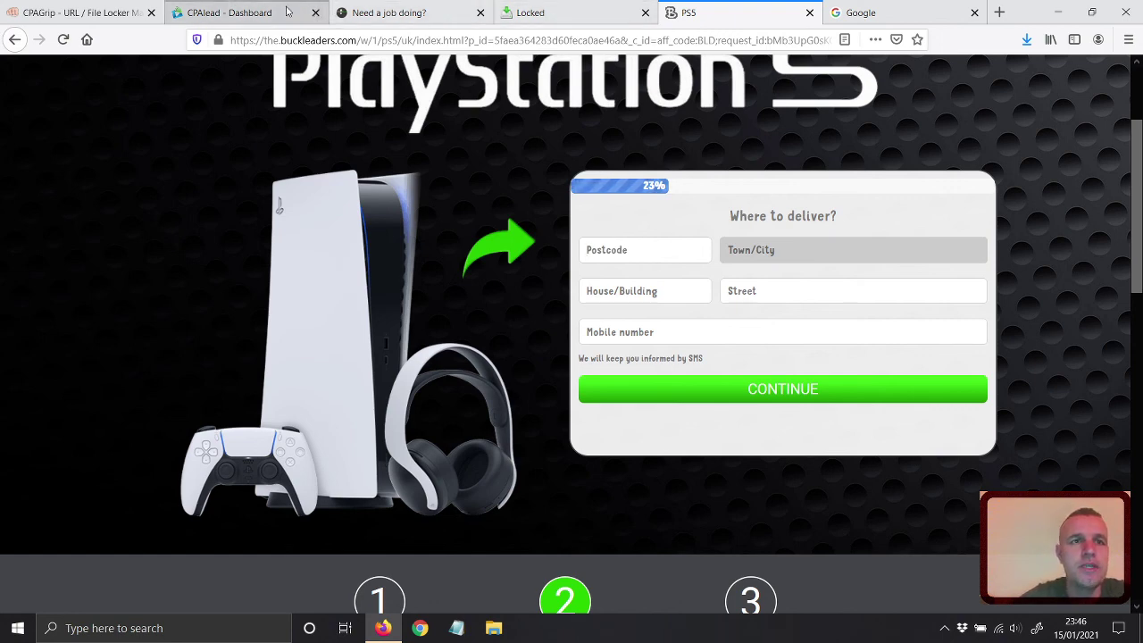
Start a new File & Link Locker landing page from the File Locker #1 template.
click(259, 13)
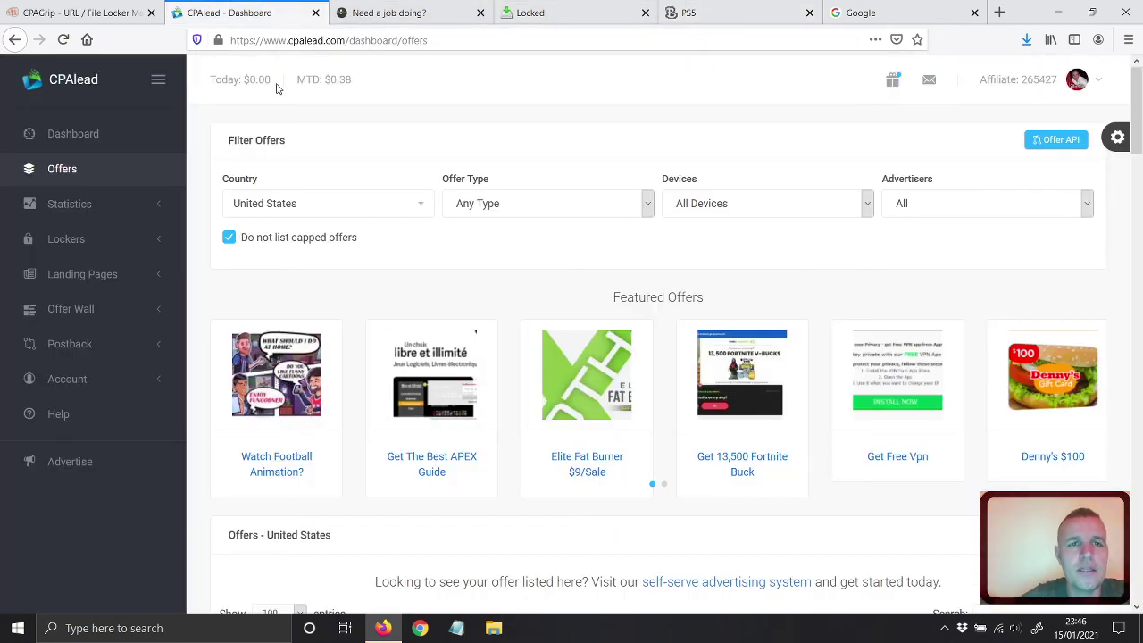
click(77, 242)
click(102, 284)
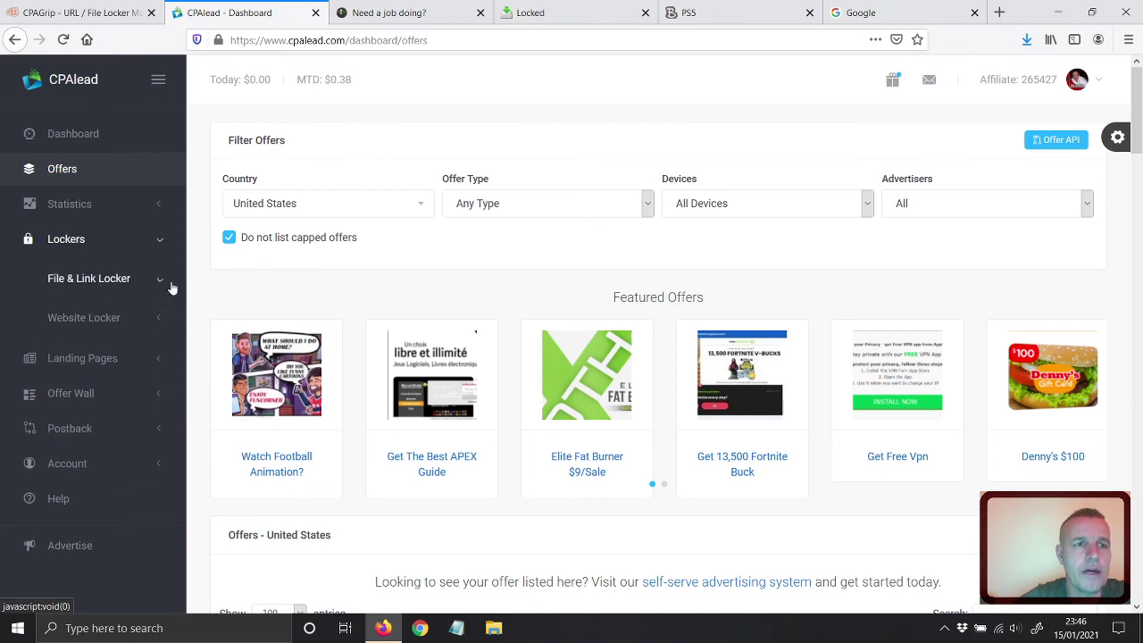
click(86, 317)
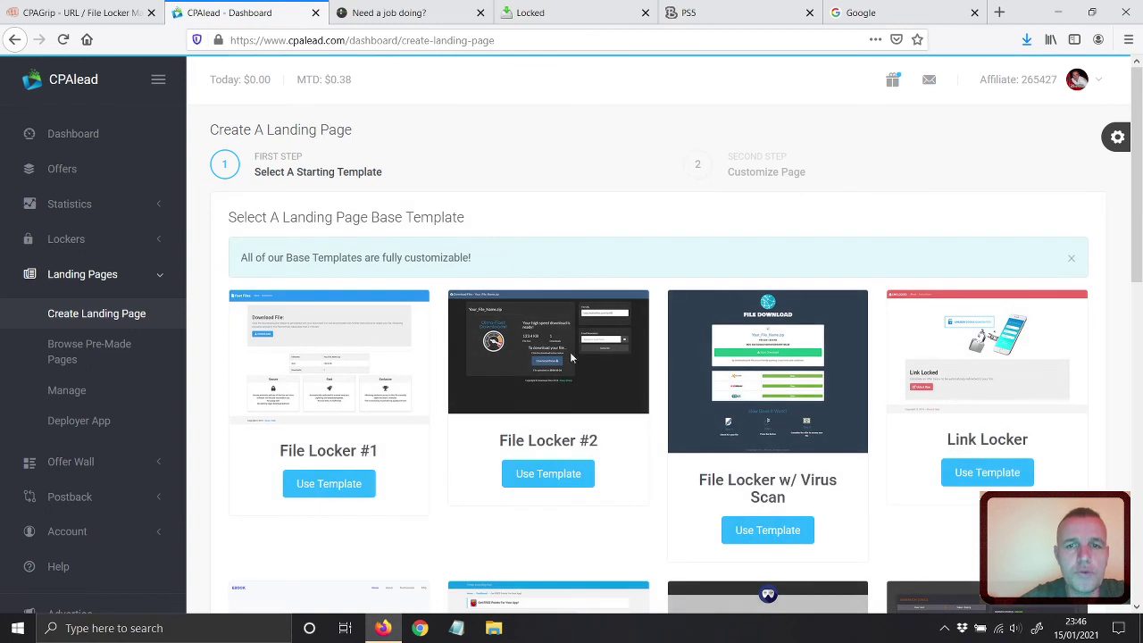
scroll(677, 356, down, 3)
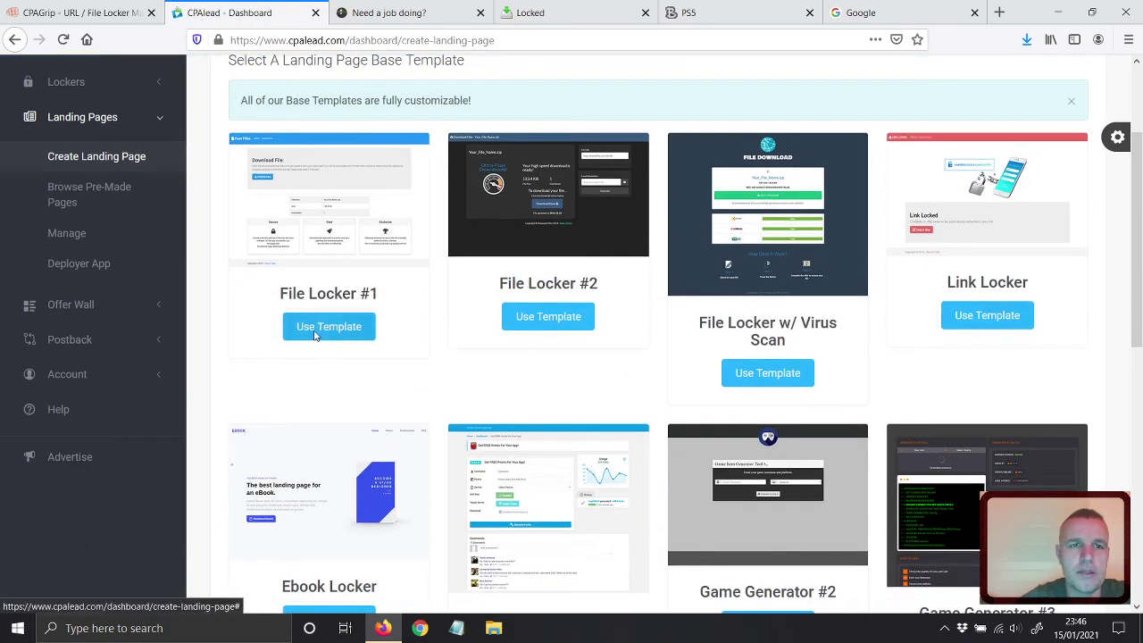
click(312, 328)
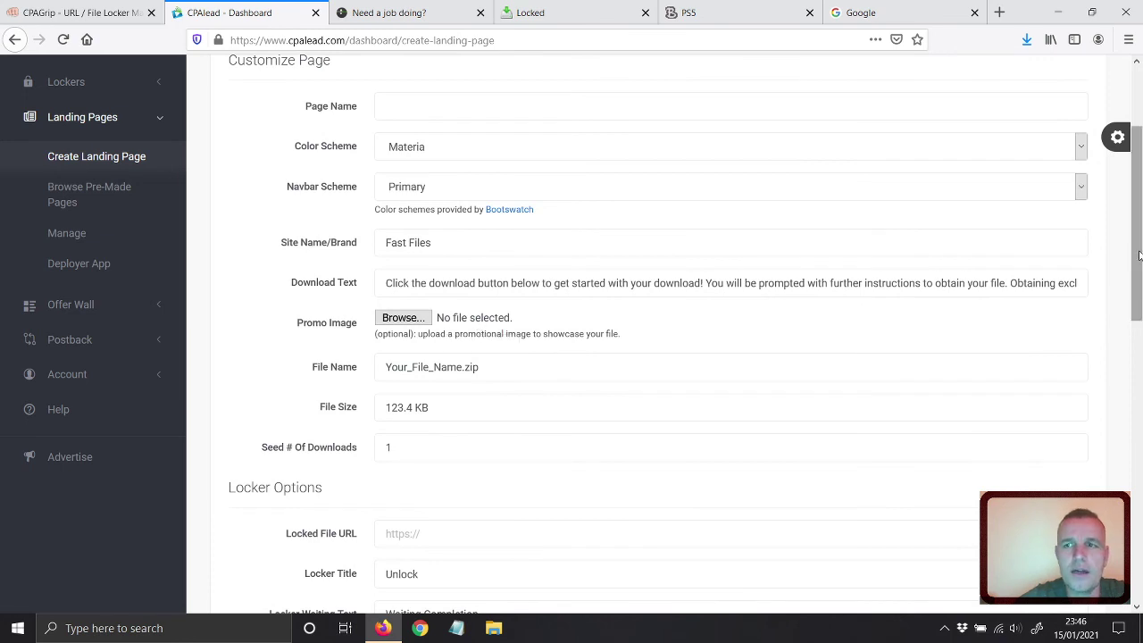
scroll(1140, 170, up, 3)
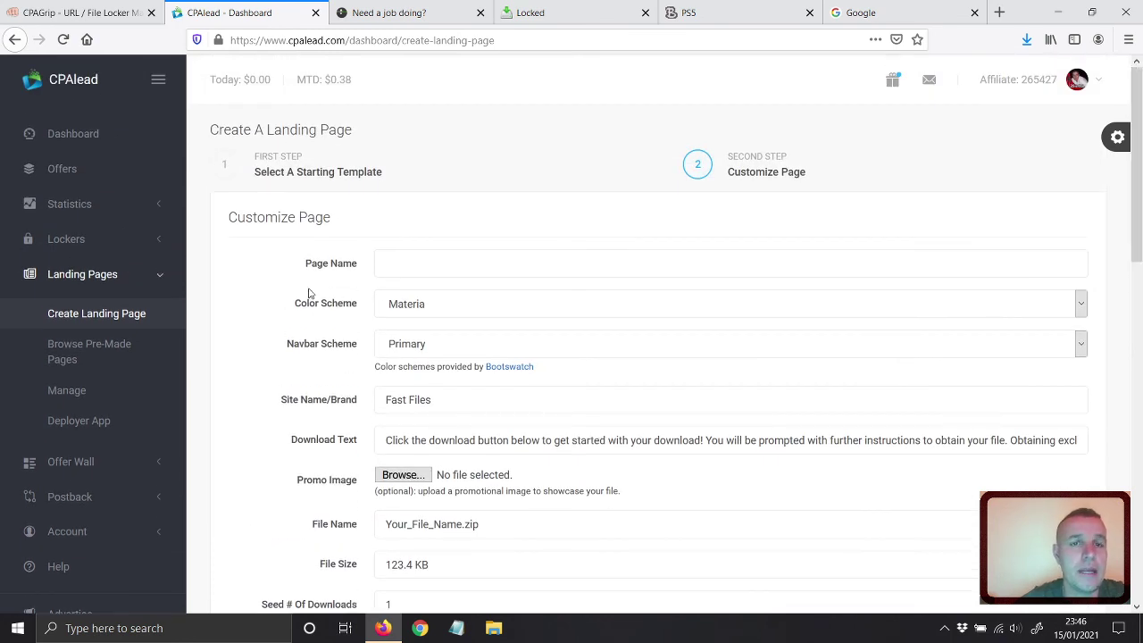
Name the page 'file name' with the Cyborg colour scheme and Light navbar scheme.
click(384, 262)
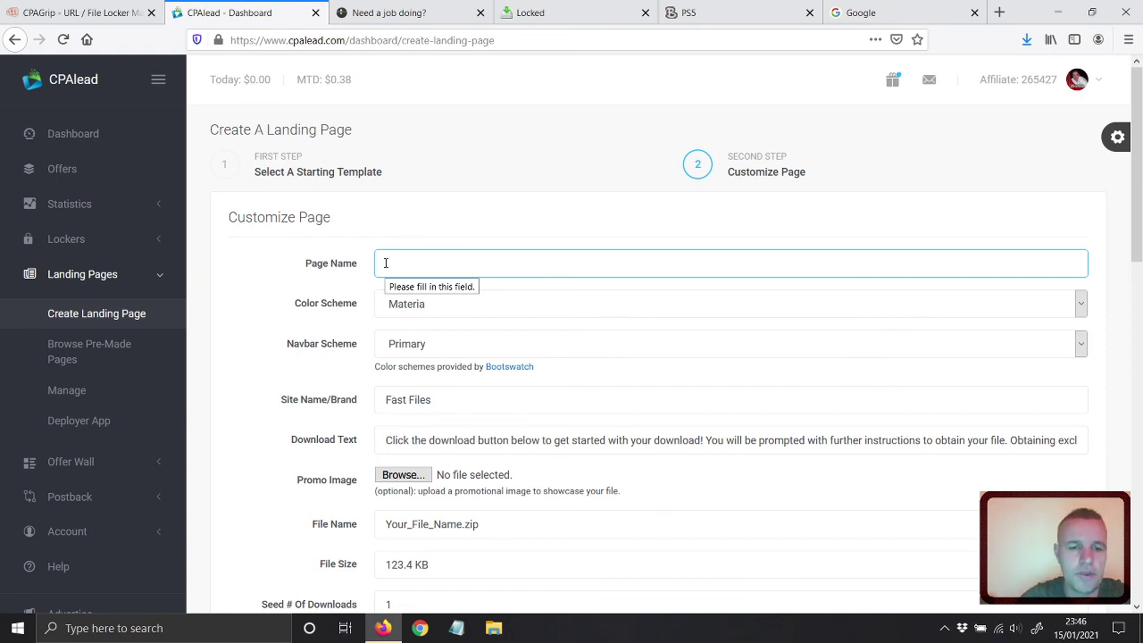
text(file )
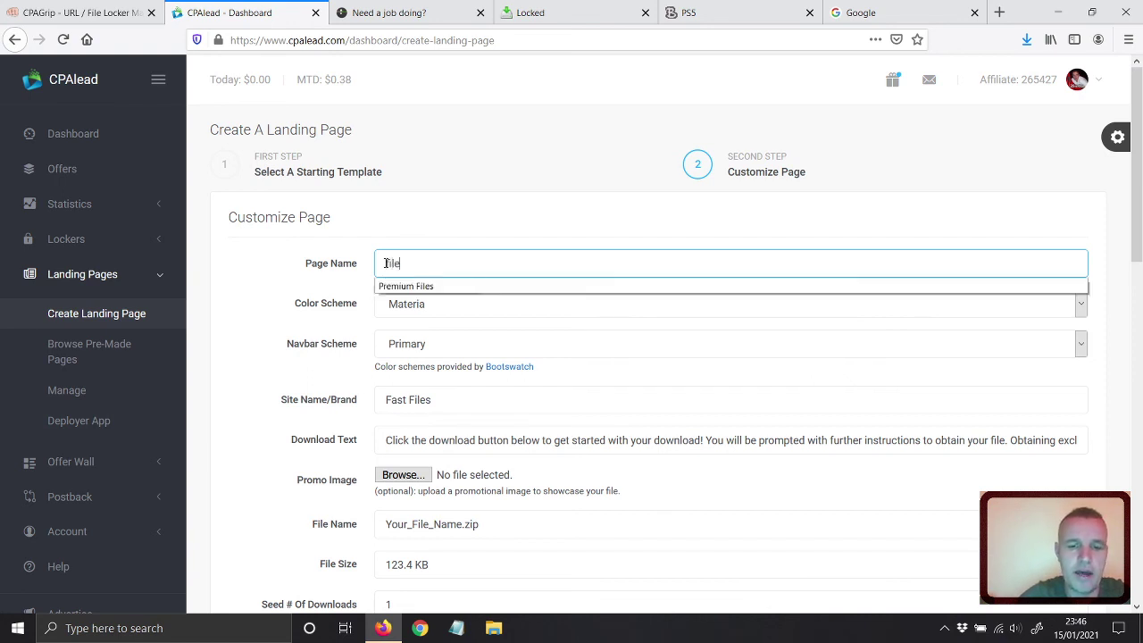
text(name)
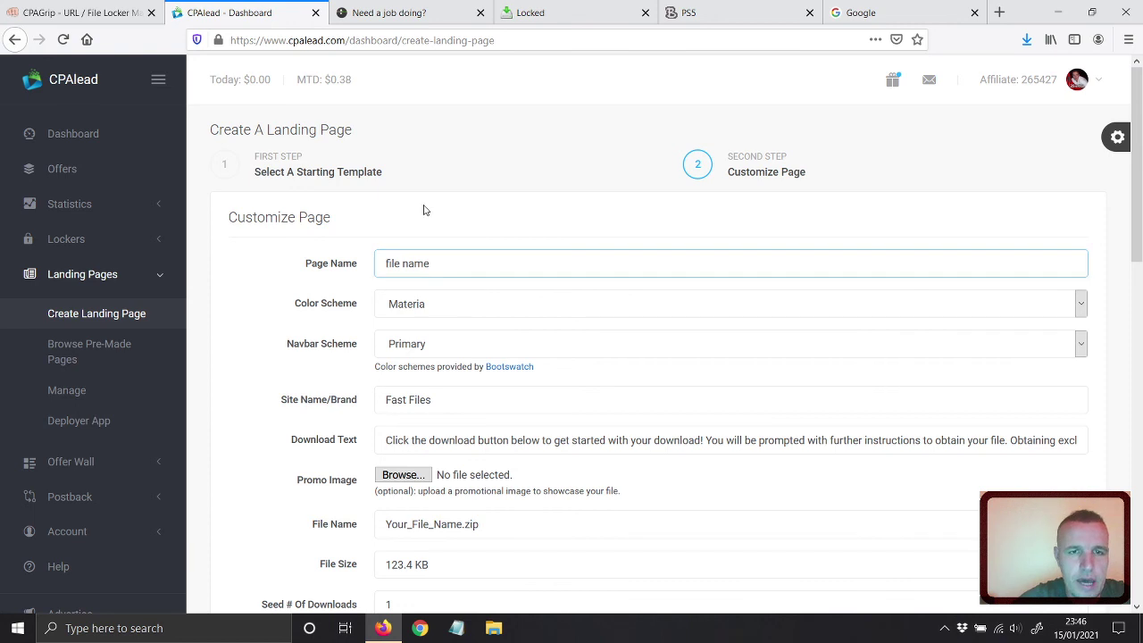
click(424, 305)
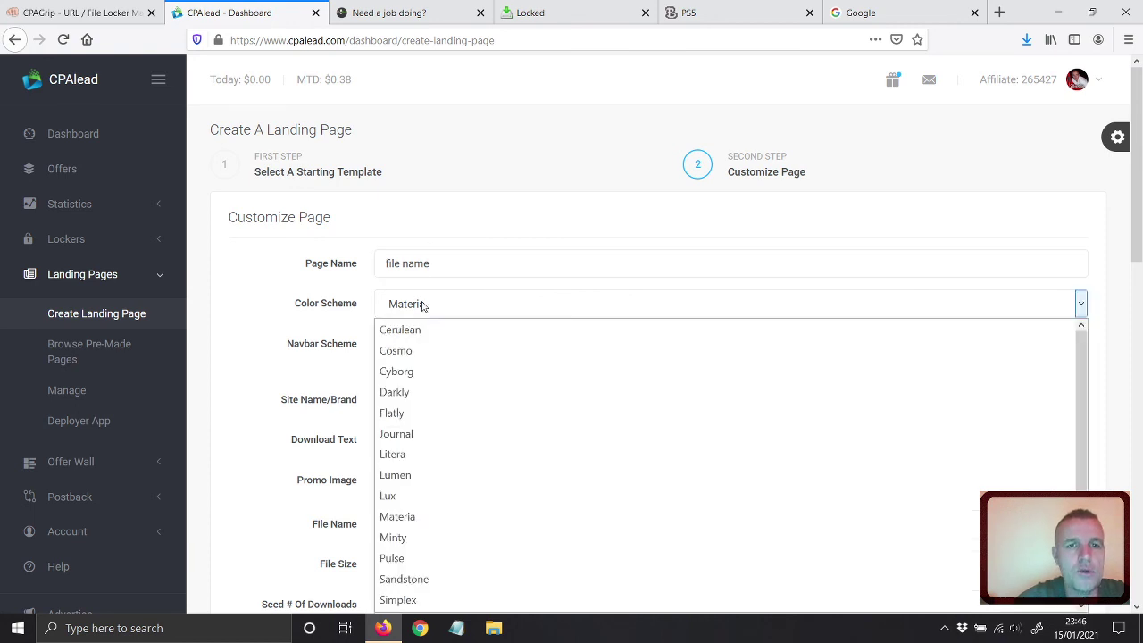
click(398, 373)
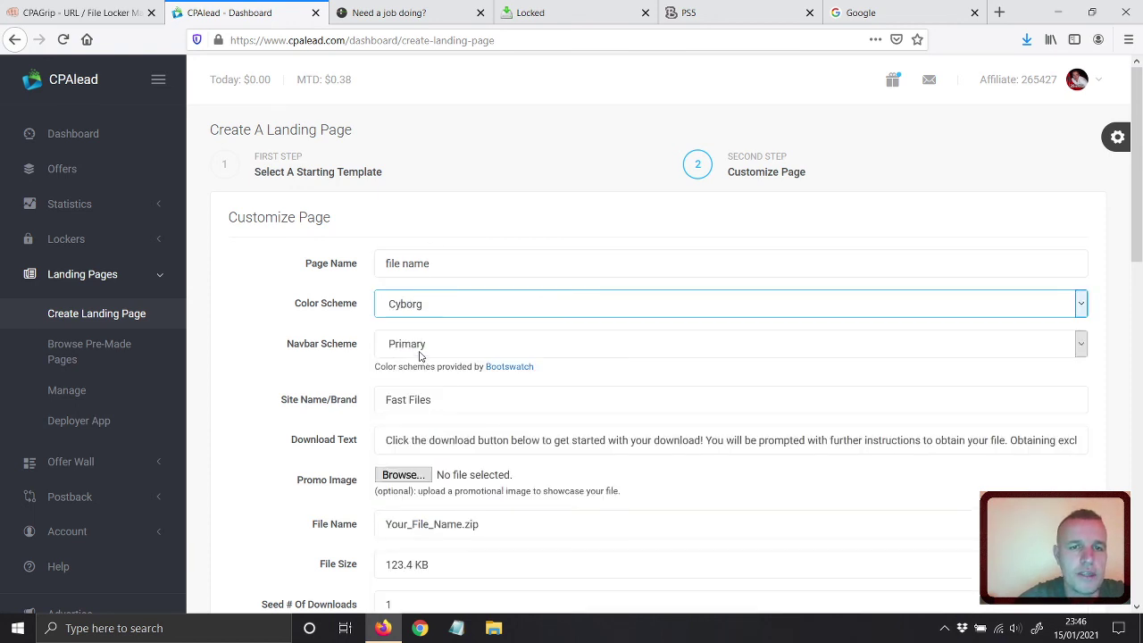
click(421, 351)
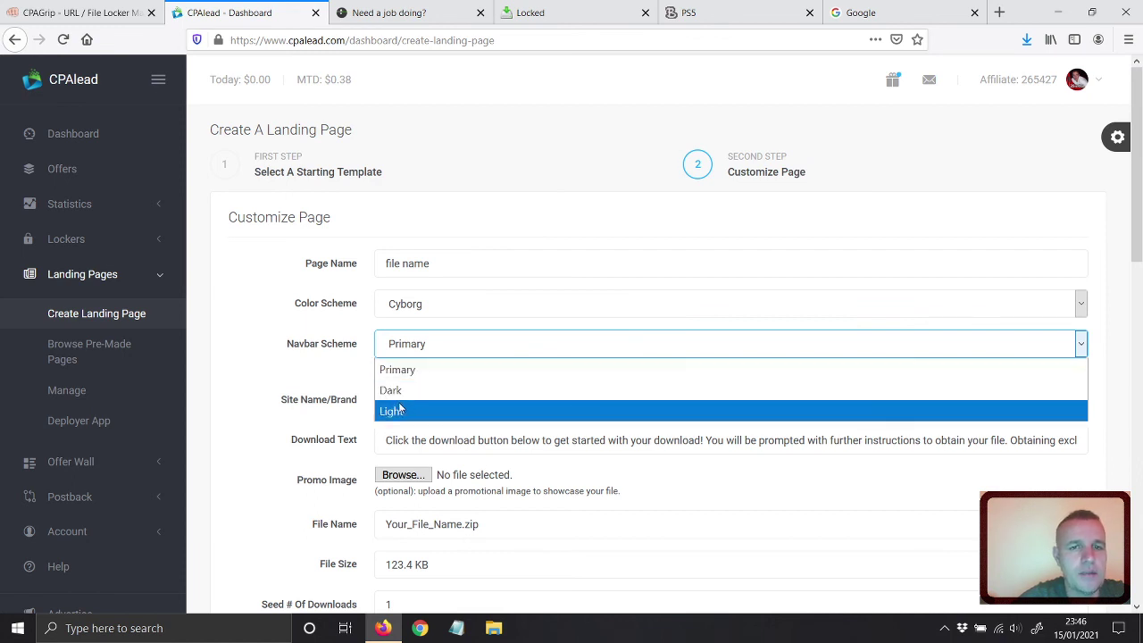
click(399, 410)
Replace the Fast Files site brand with 'Download my File'.
scroll(320, 354, down, 1)
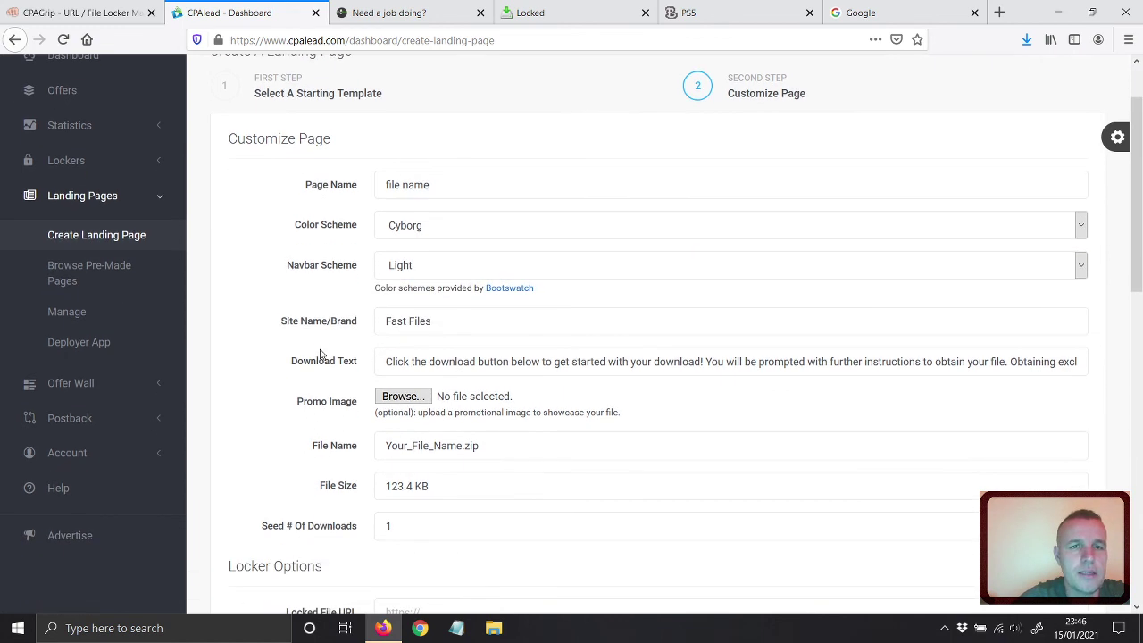
triple_click(446, 325)
text(Downloaf)
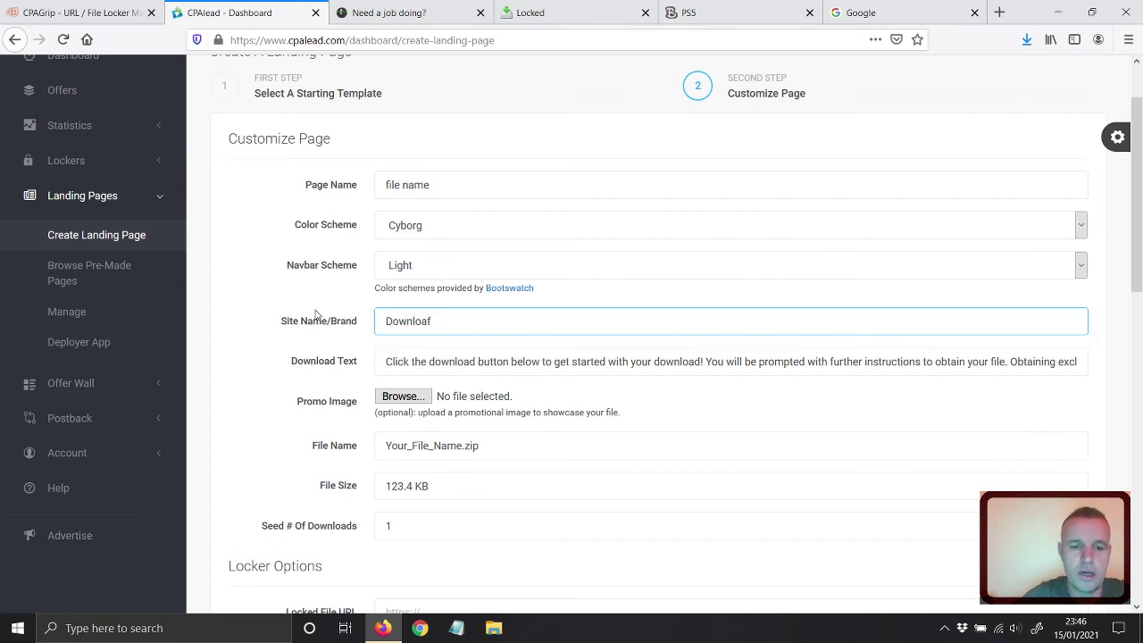
key(BackSpace)
text(d my File)
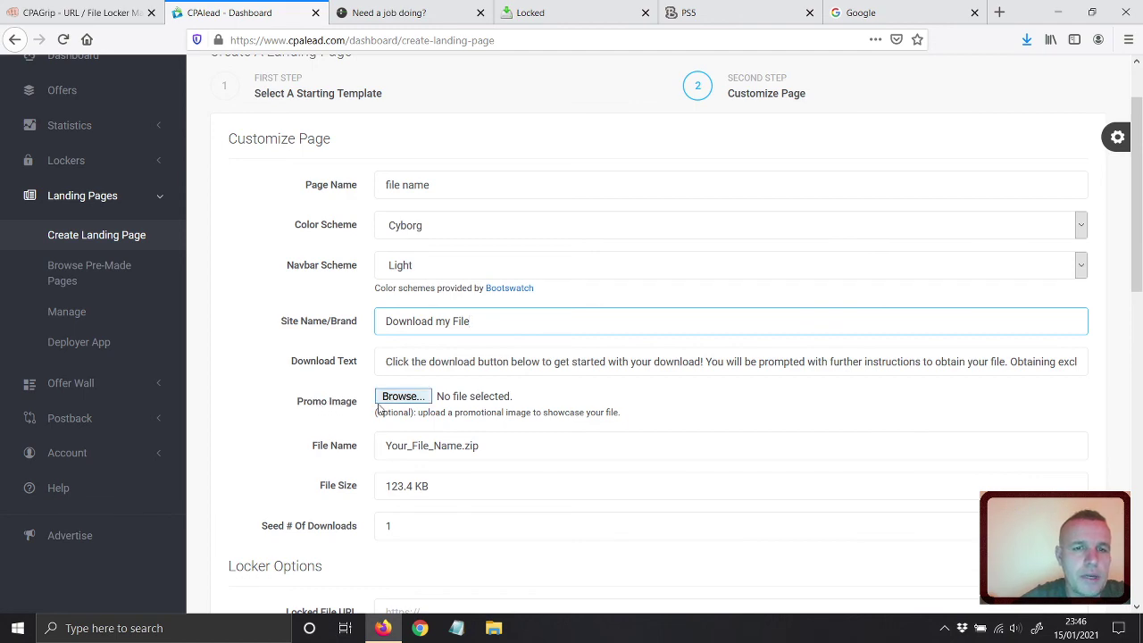
scroll(319, 396, down, 1)
scroll(319, 395, down, 1)
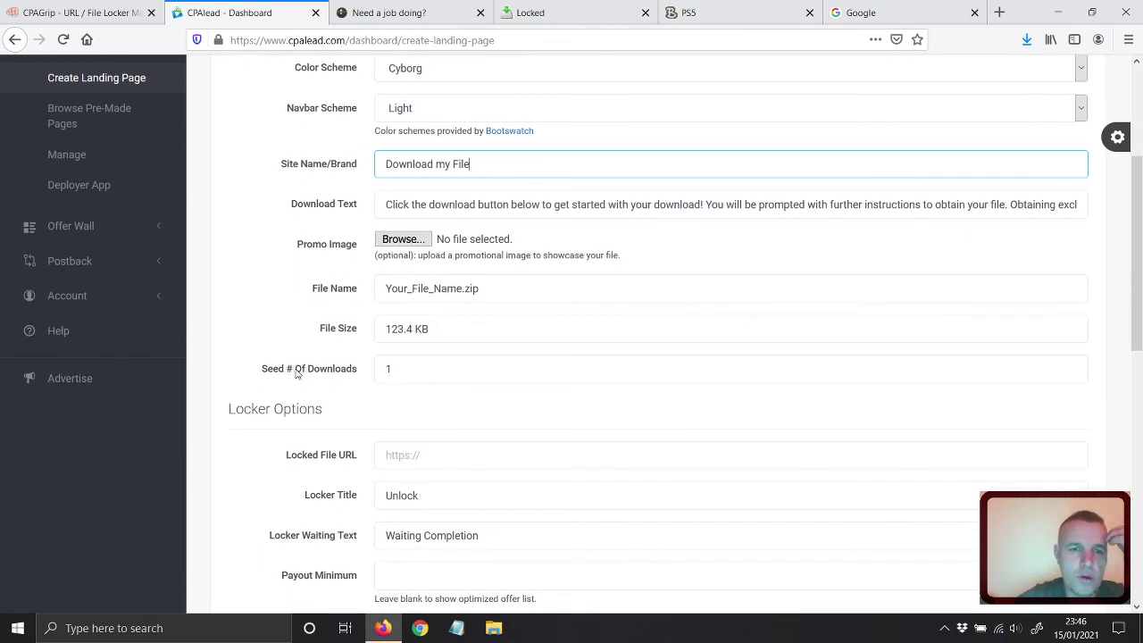
double_click(405, 364)
scroll(300, 375, down, 3)
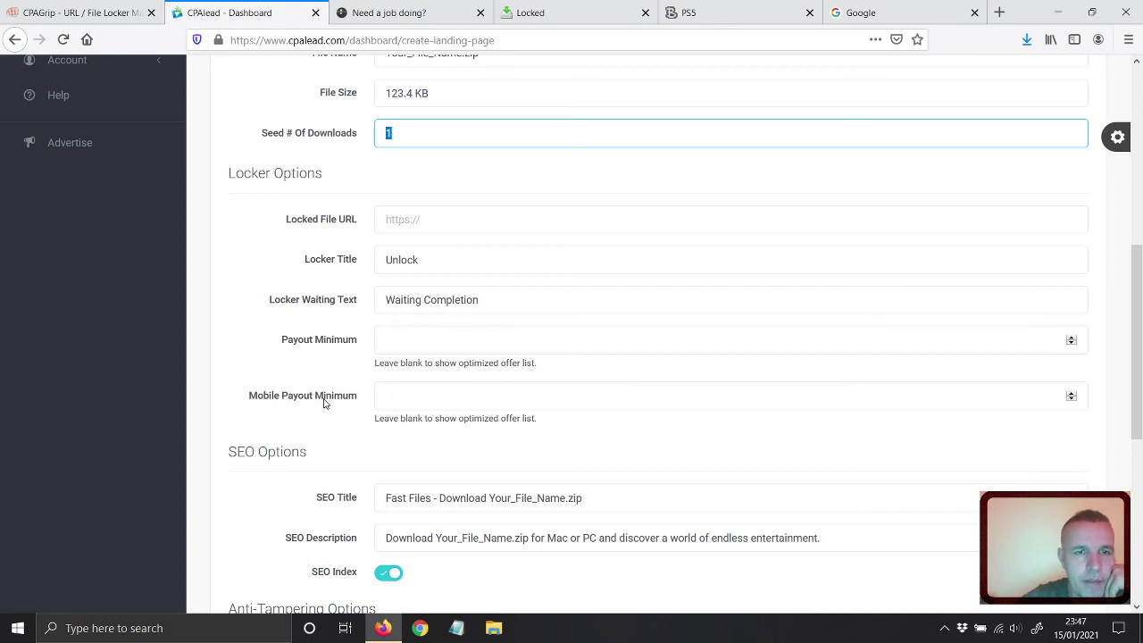
click(413, 216)
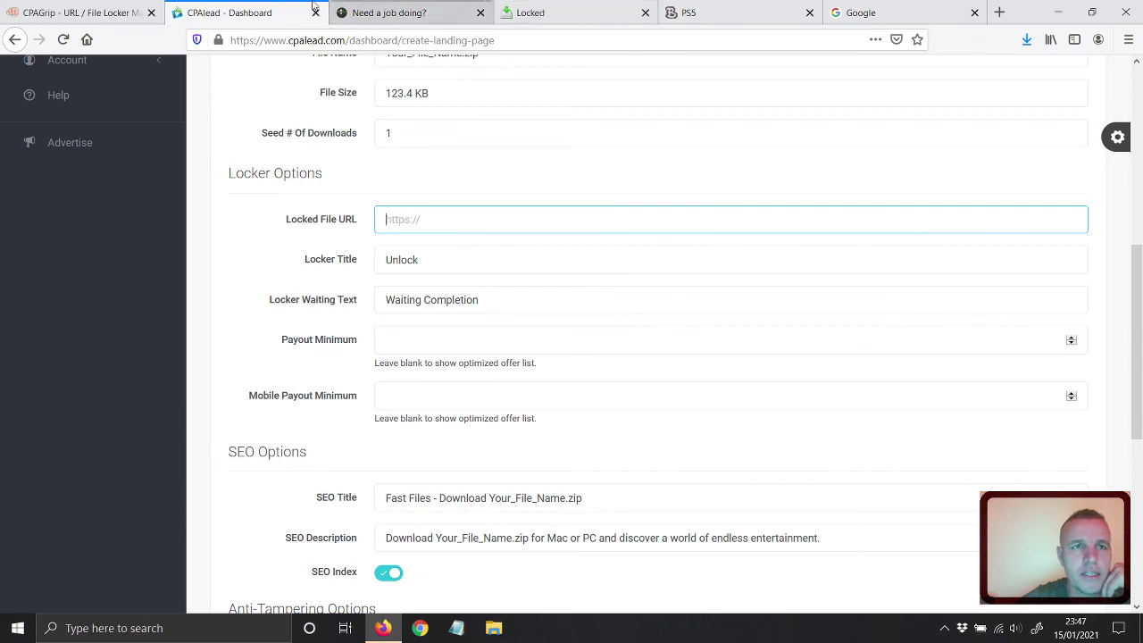
click(406, 14)
click(340, 40)
key(ctrl+c)
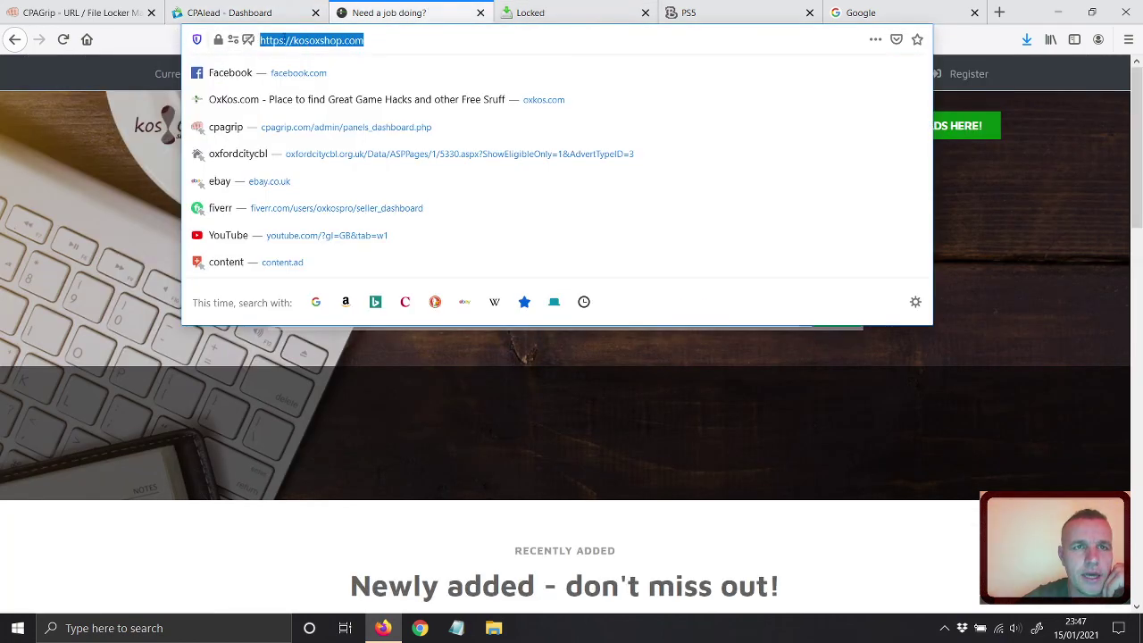
right_click(299, 40)
click(304, 78)
click(245, 13)
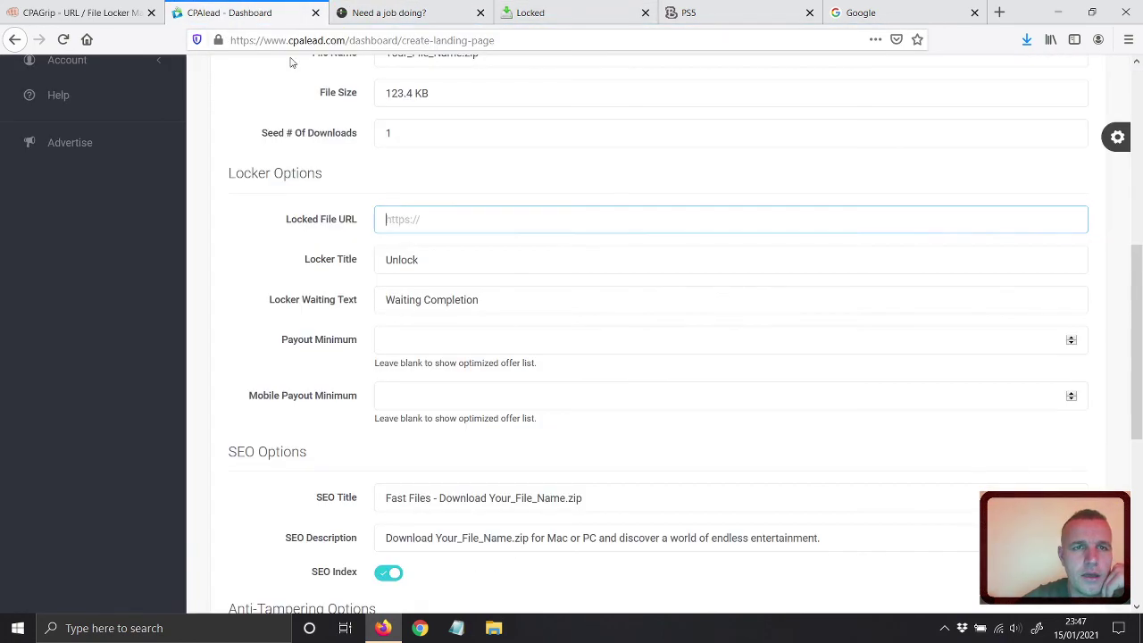
right_click(411, 224)
click(438, 277)
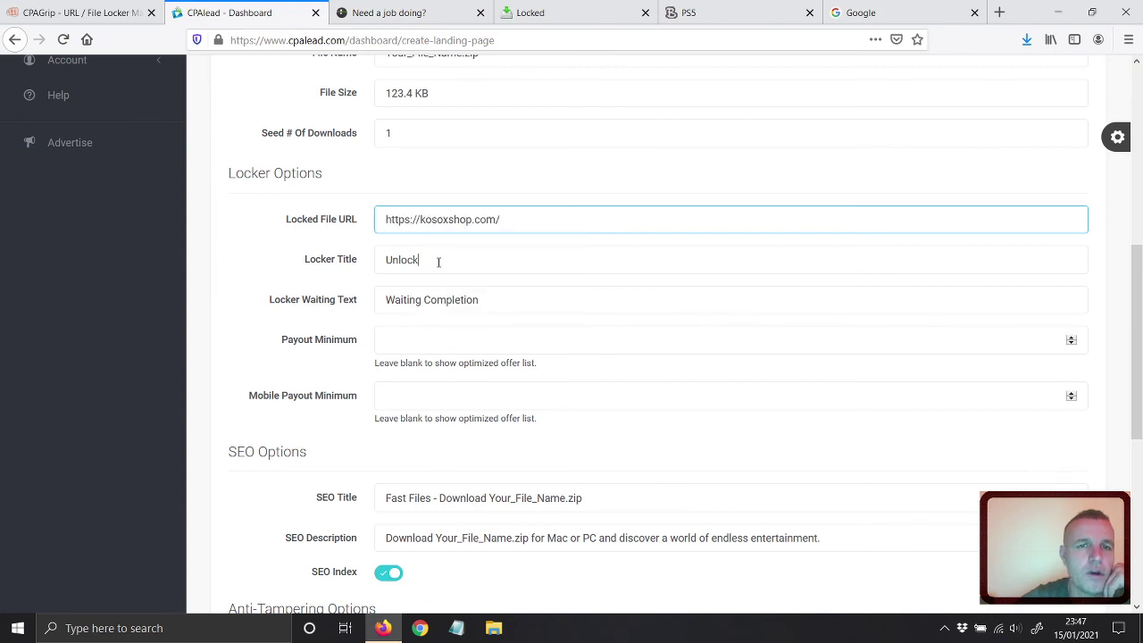
double_click(438, 260)
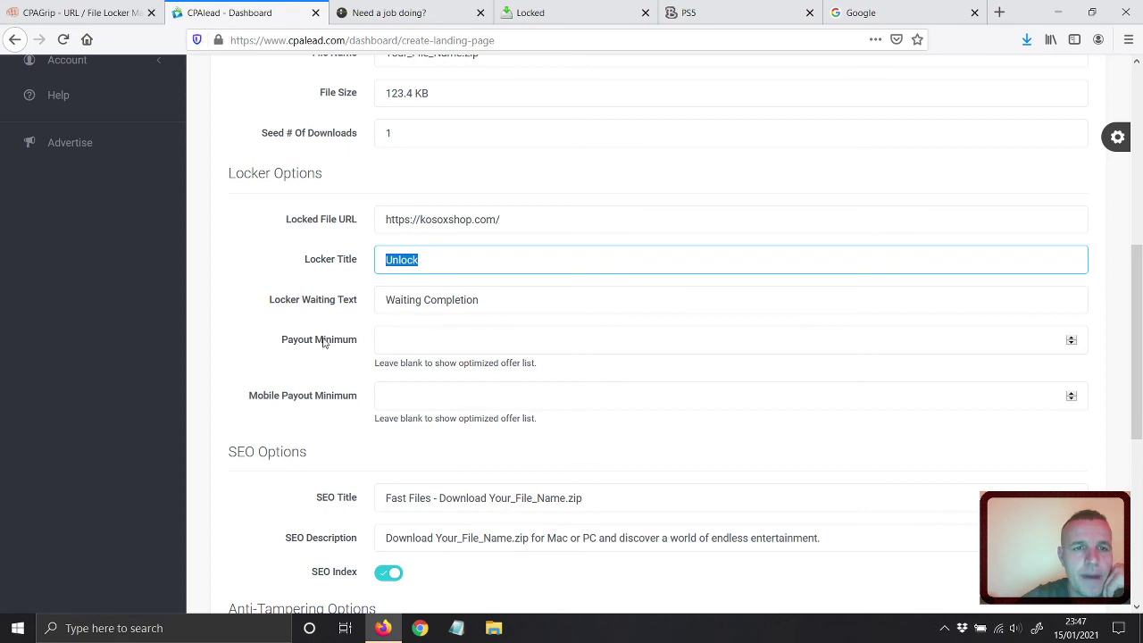
Try payout minimum values of 1 and 5, and a mobile payout minimum of 1.
click(389, 344)
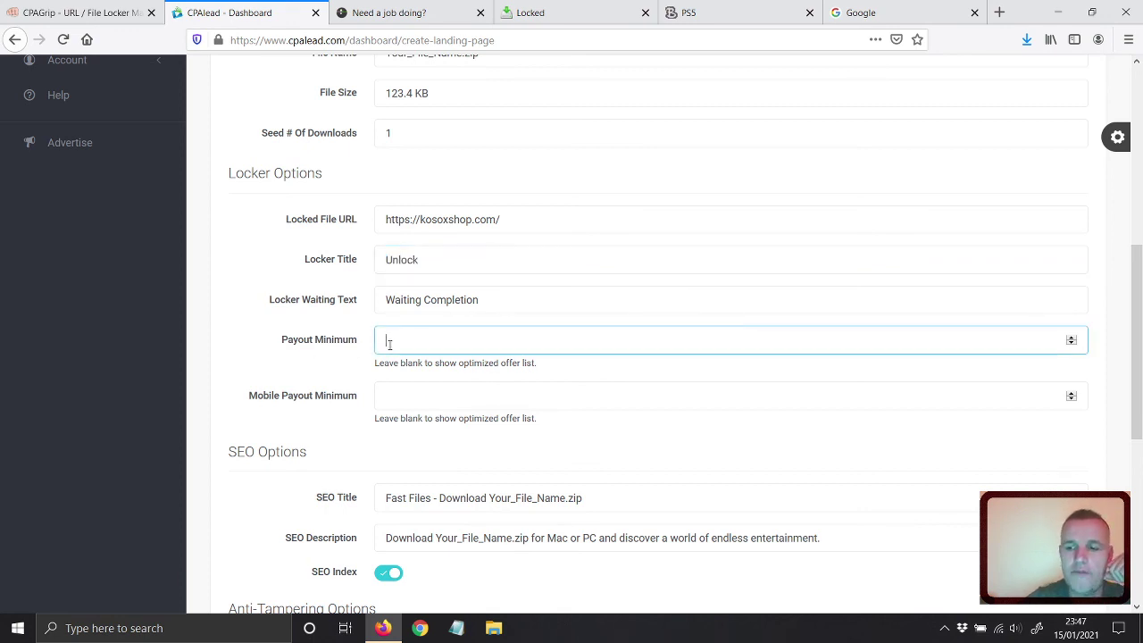
text(1)
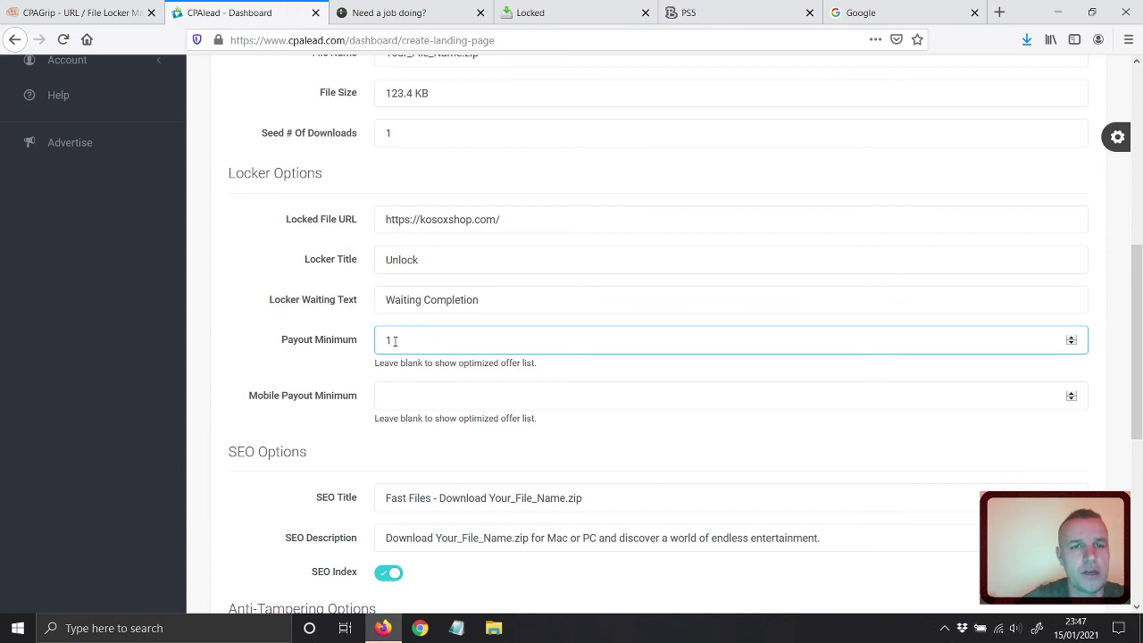
double_click(395, 341)
text(5)
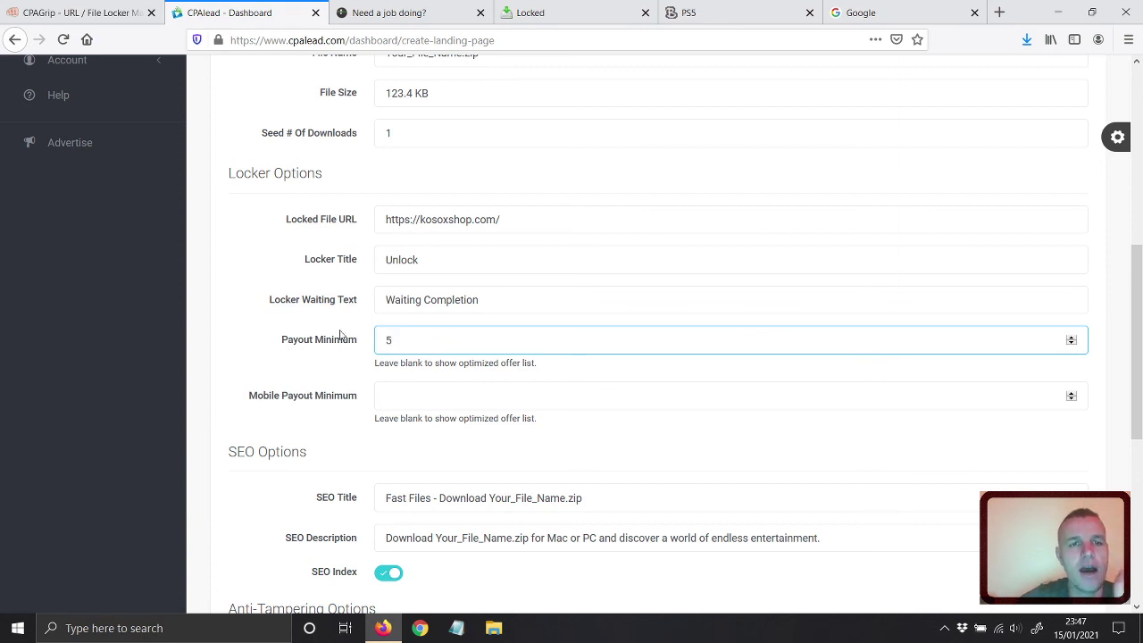
key(ctrl+a)
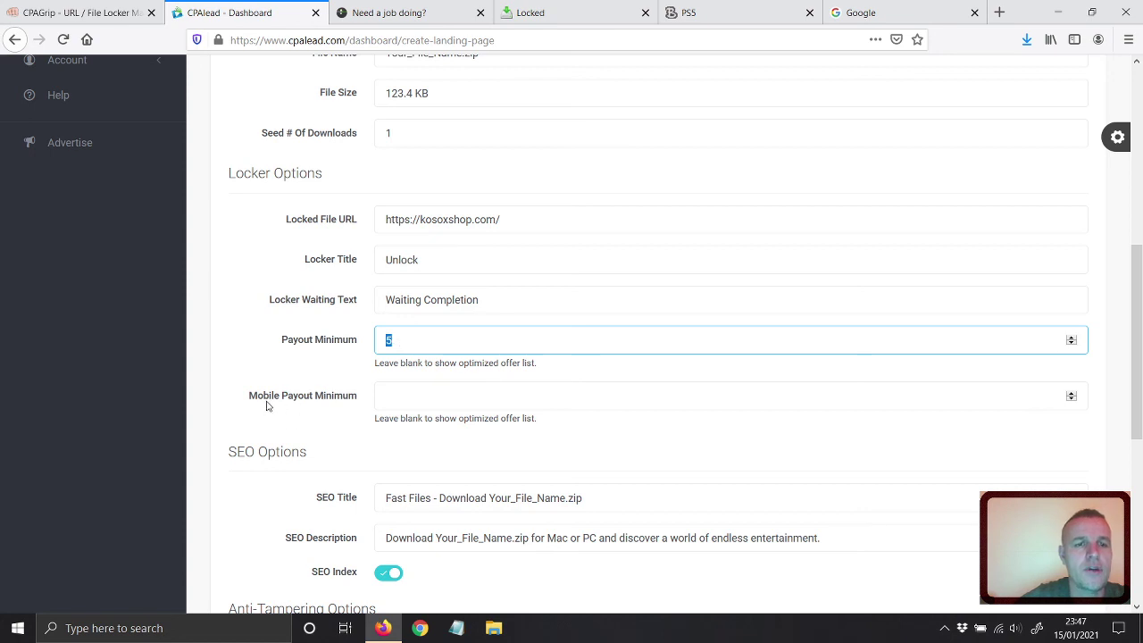
click(398, 400)
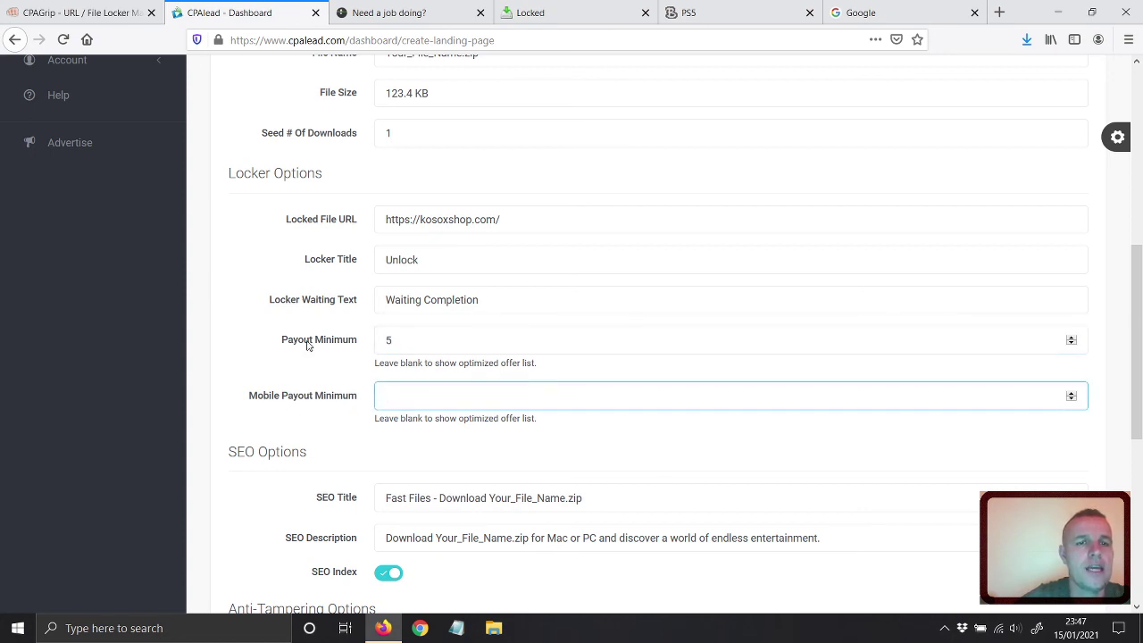
text(1)
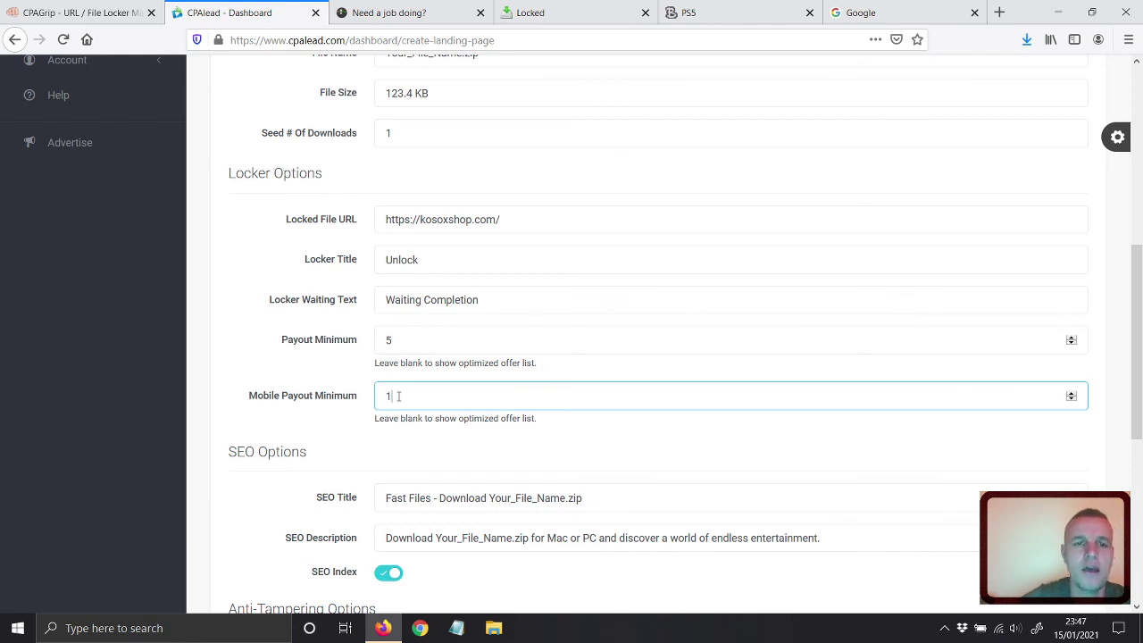
double_click(390, 340)
text(1)
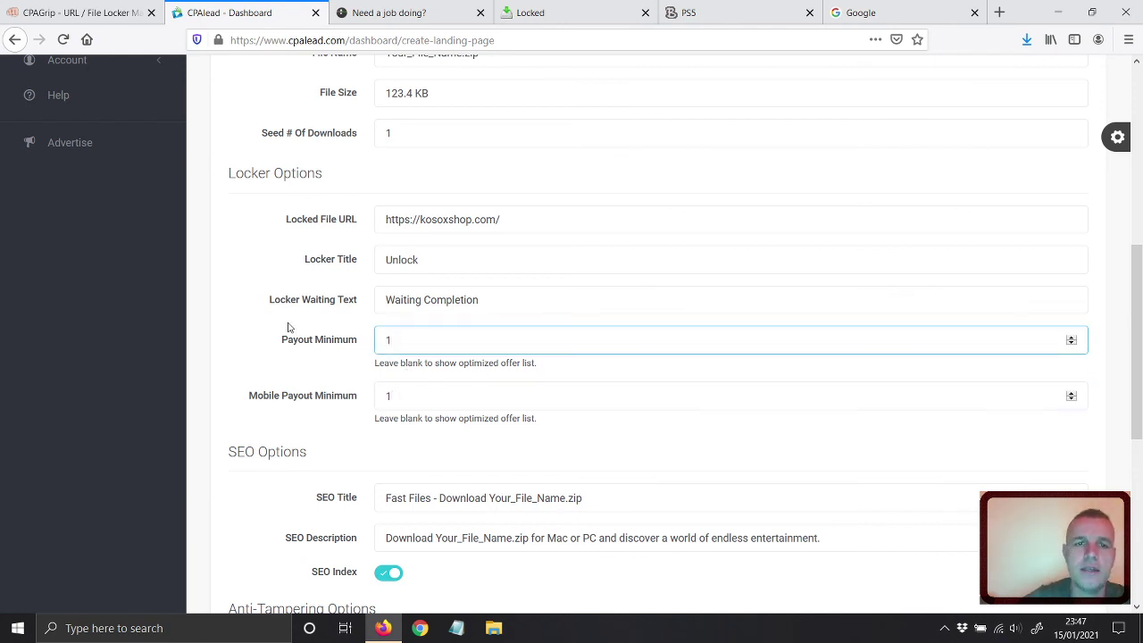
click(276, 364)
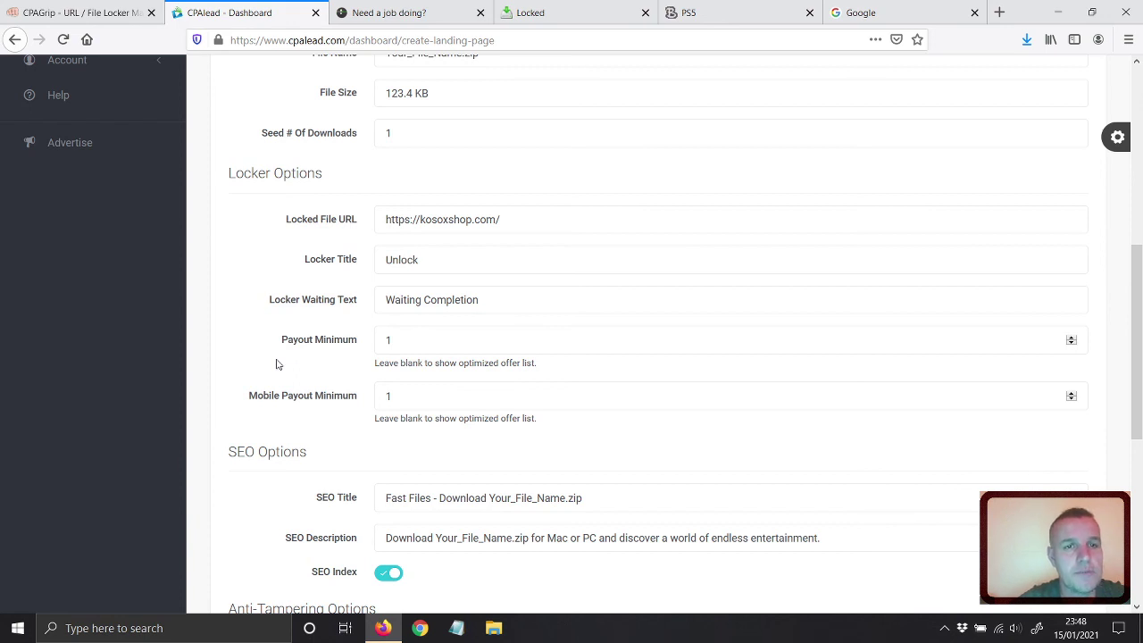
Clear both the payout minimum and mobile payout minimum fields.
click(319, 339)
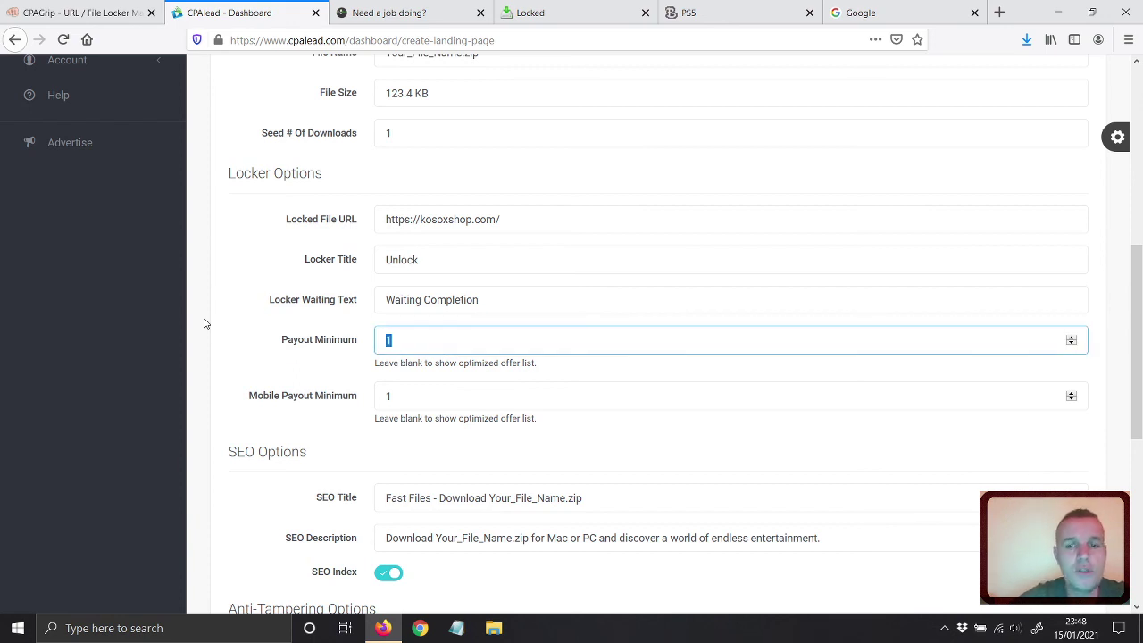
key(BackSpace)
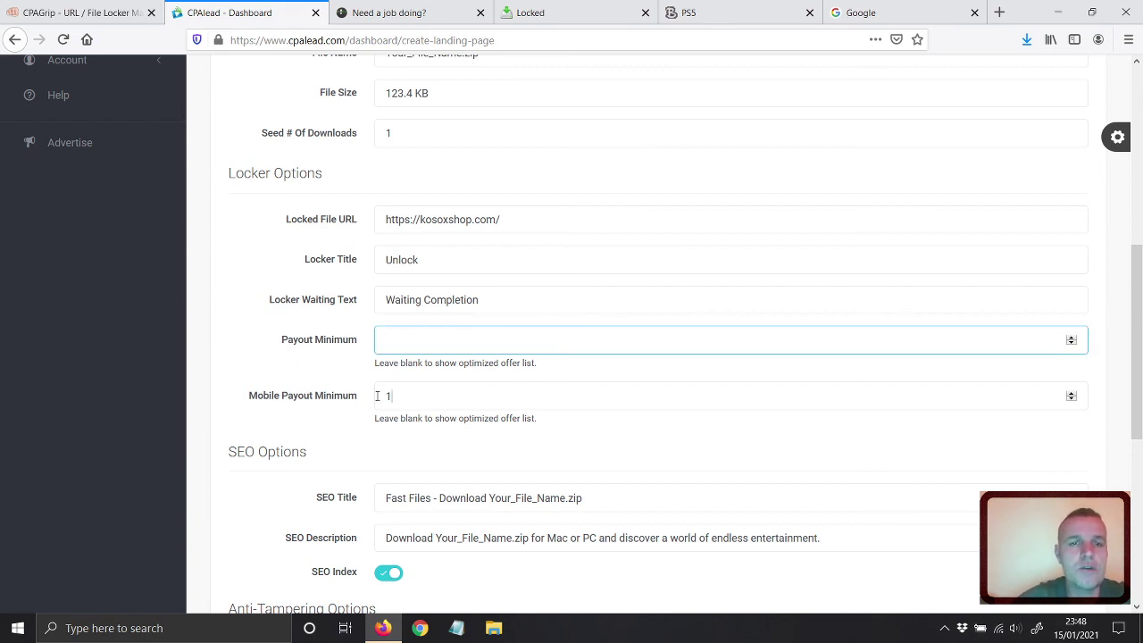
key(Tab)
key(BackSpace)
click(258, 353)
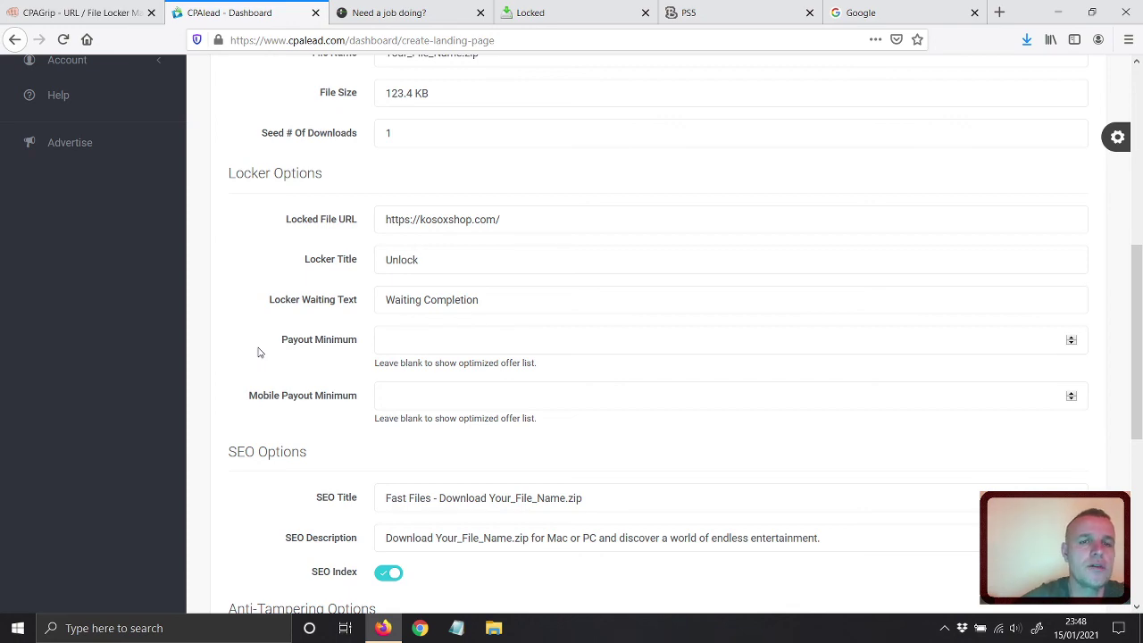
drag(1137, 342, 1136, 152)
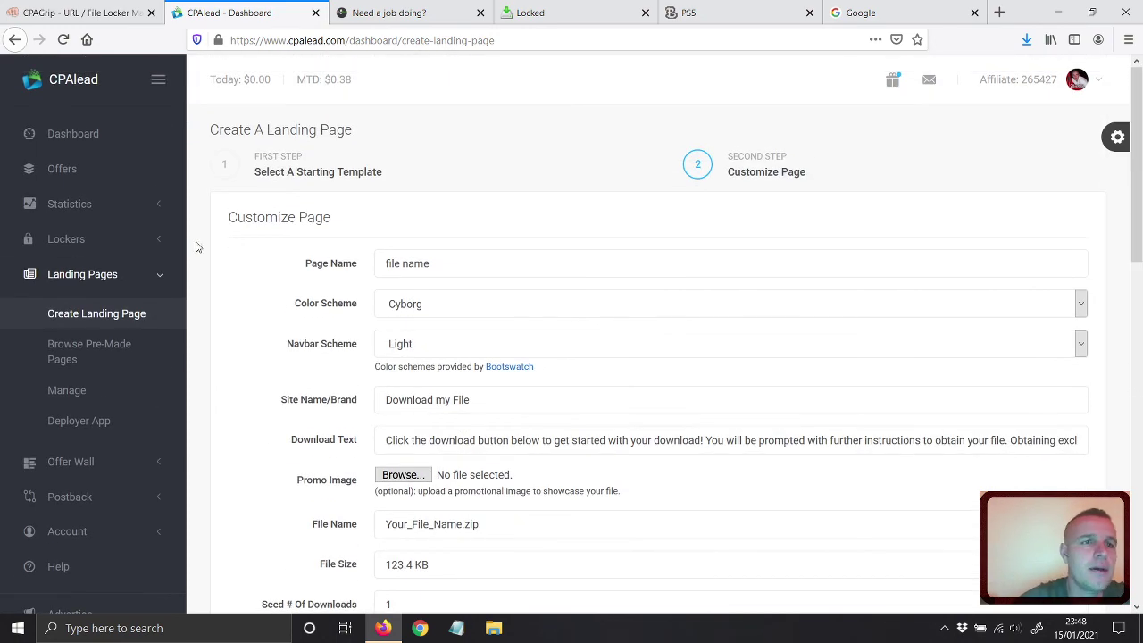
Open Offers and sort the United States offers by payout, highest first.
click(71, 172)
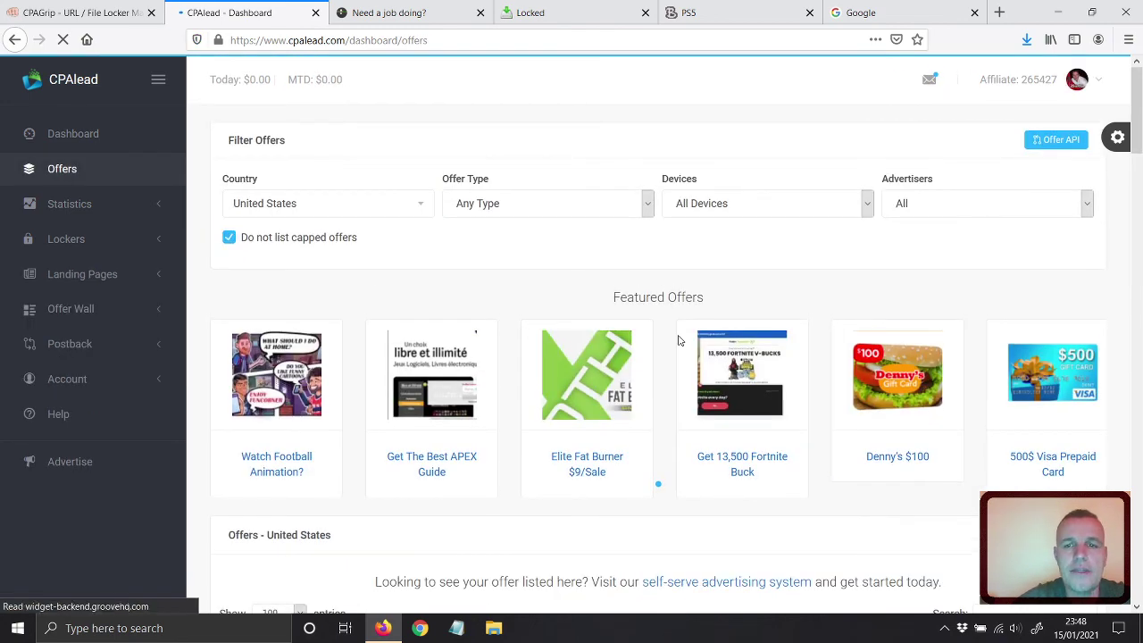
scroll(679, 338, down, 5)
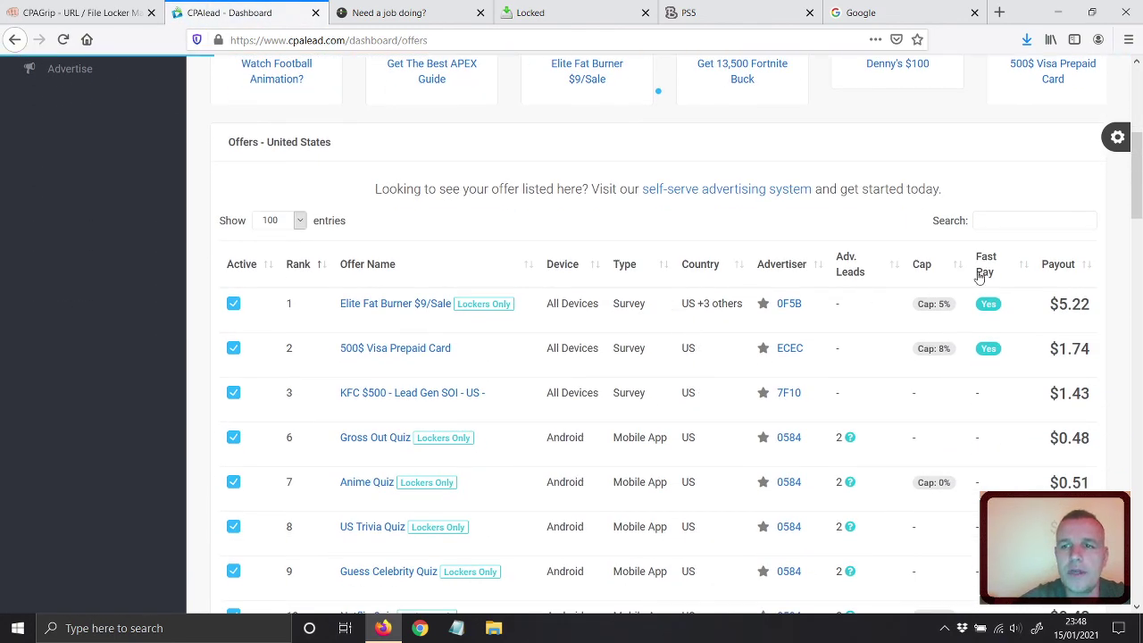
click(1056, 268)
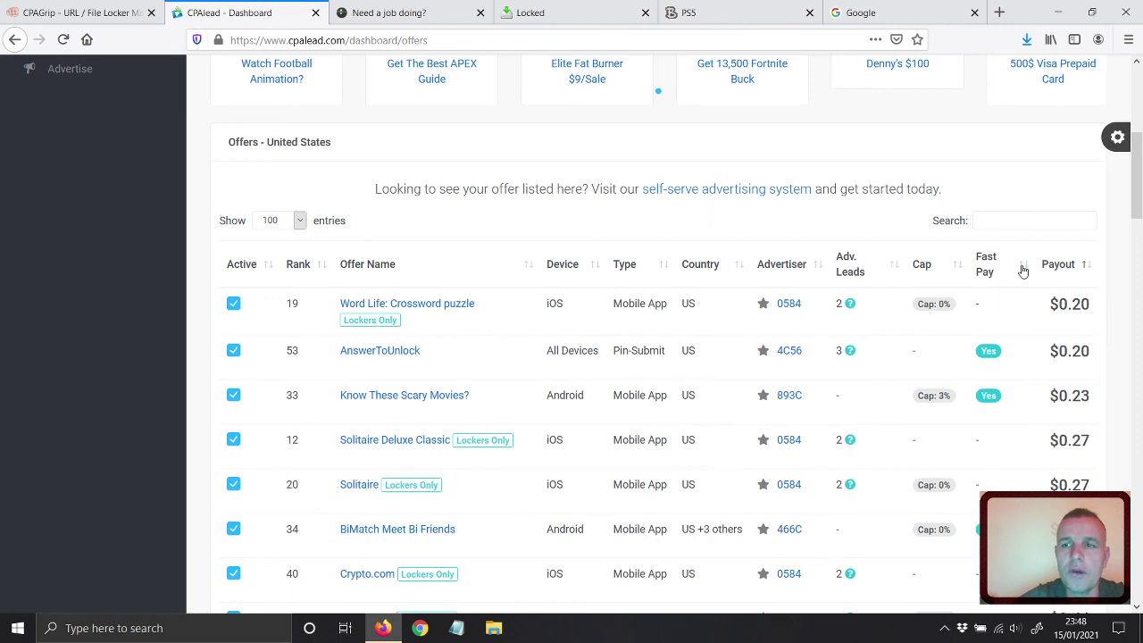
click(1043, 268)
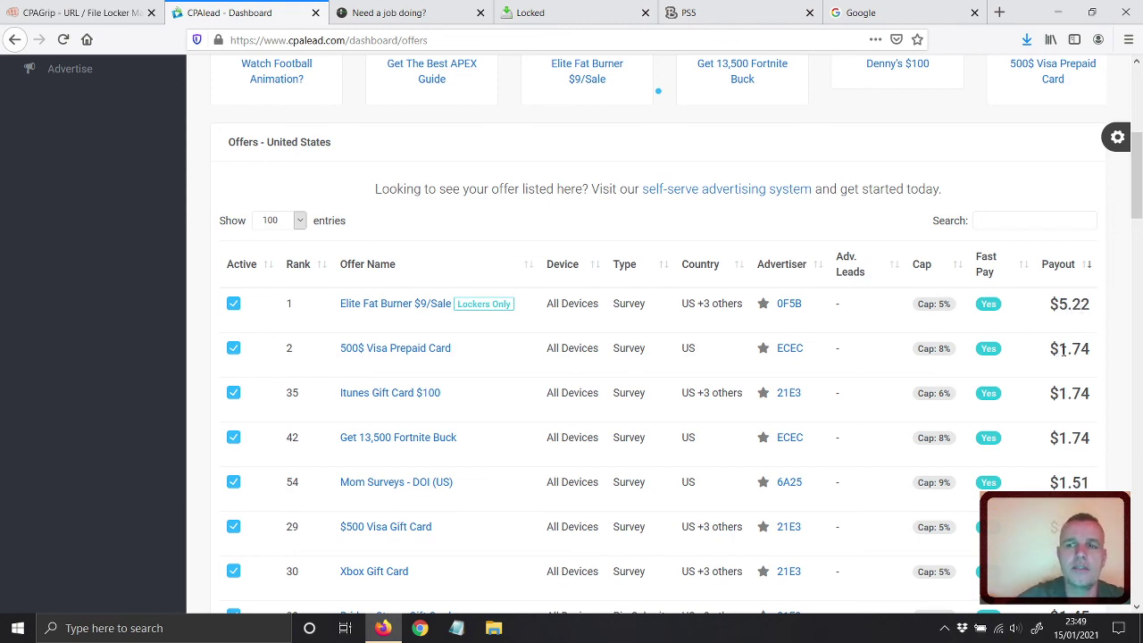
scroll(1063, 352, down, 5)
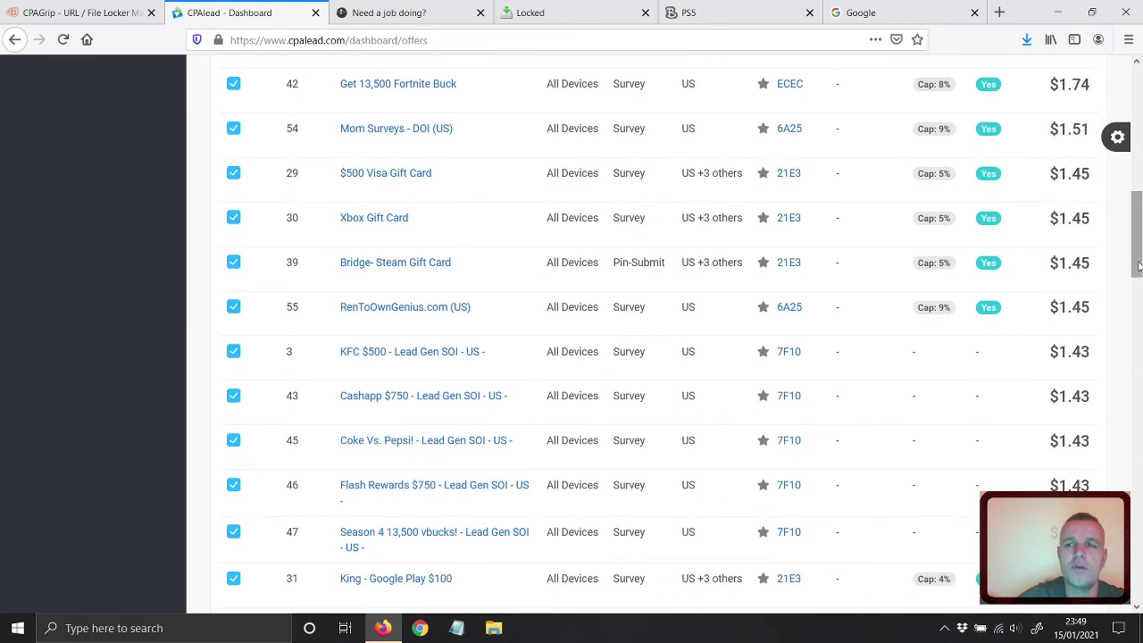
drag(1139, 278, 1134, 107)
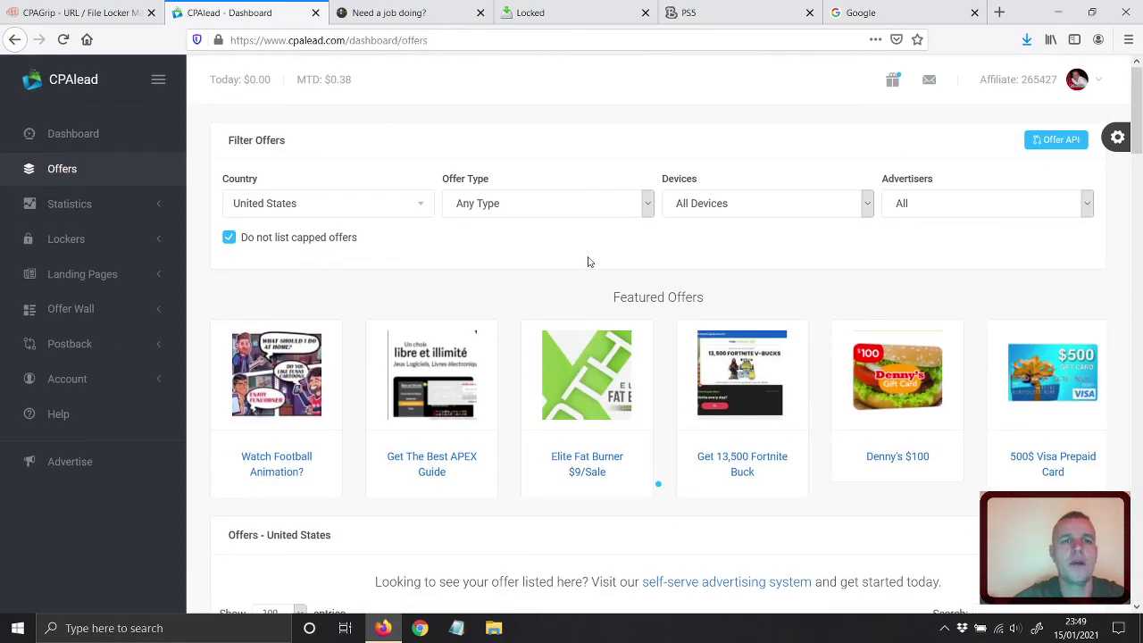
Switch the country filter to all countries and sort offers by highest payout.
click(322, 212)
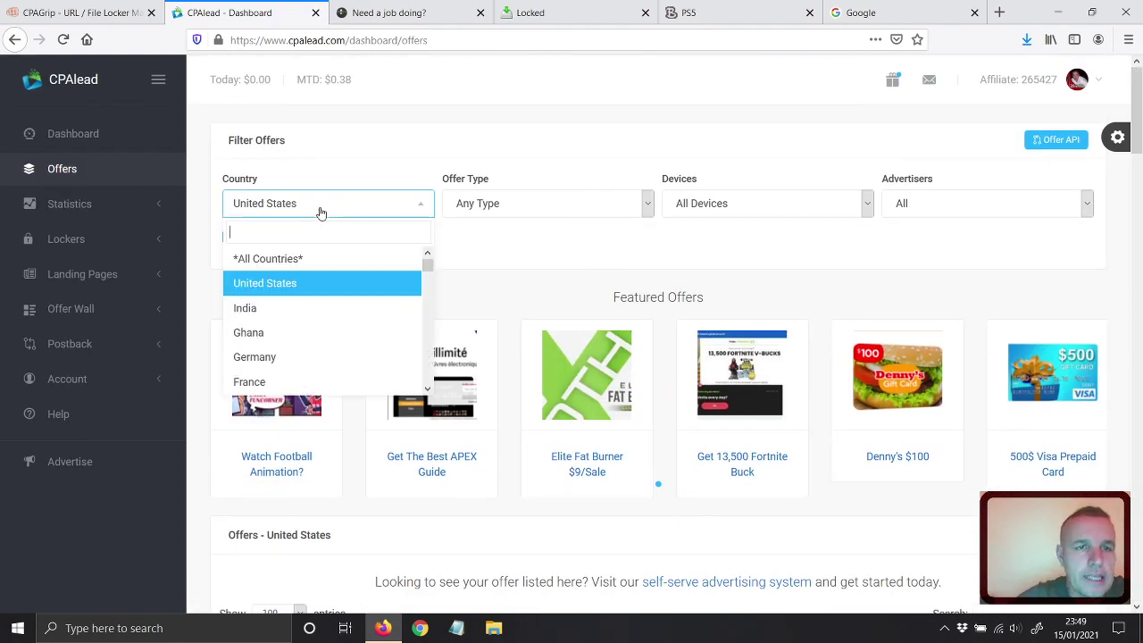
click(297, 259)
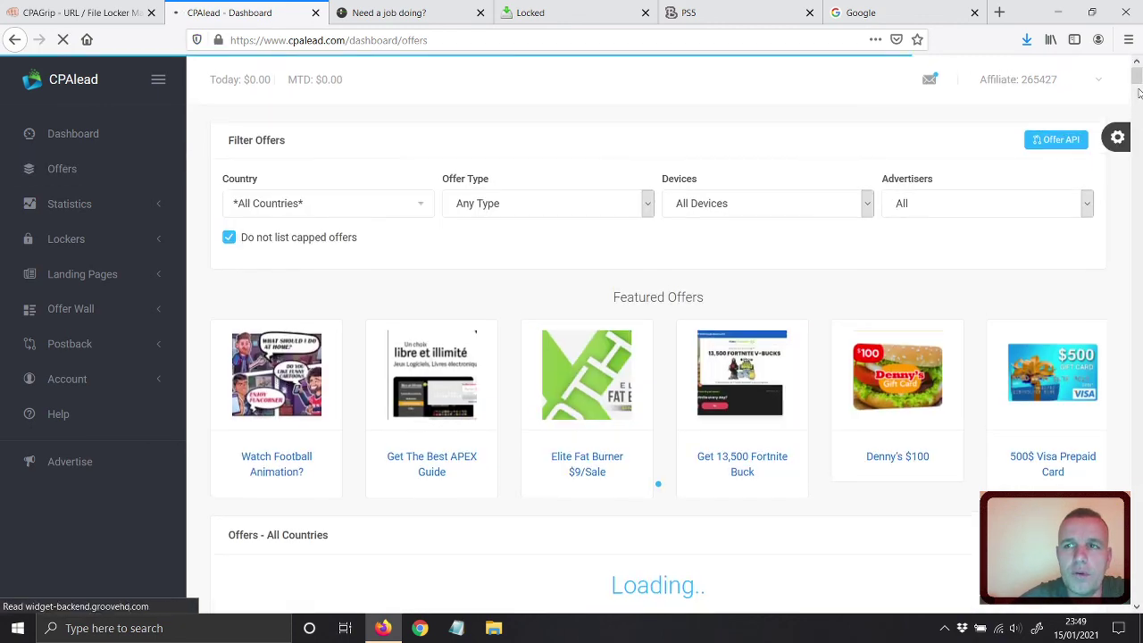
scroll(1031, 188, down, 5)
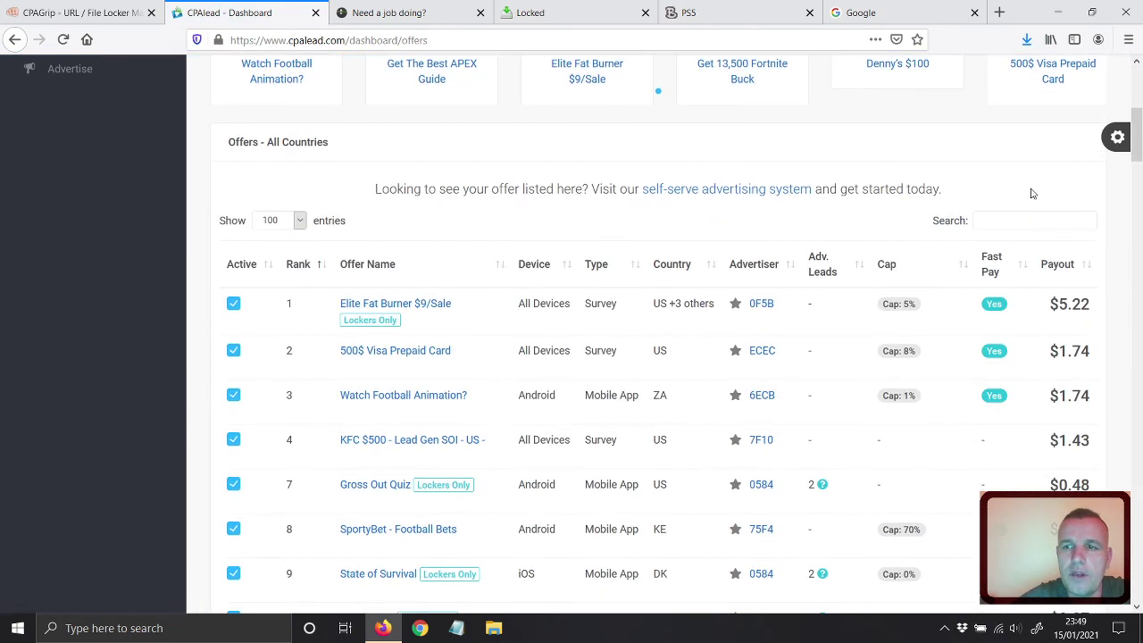
click(1051, 270)
click(1052, 270)
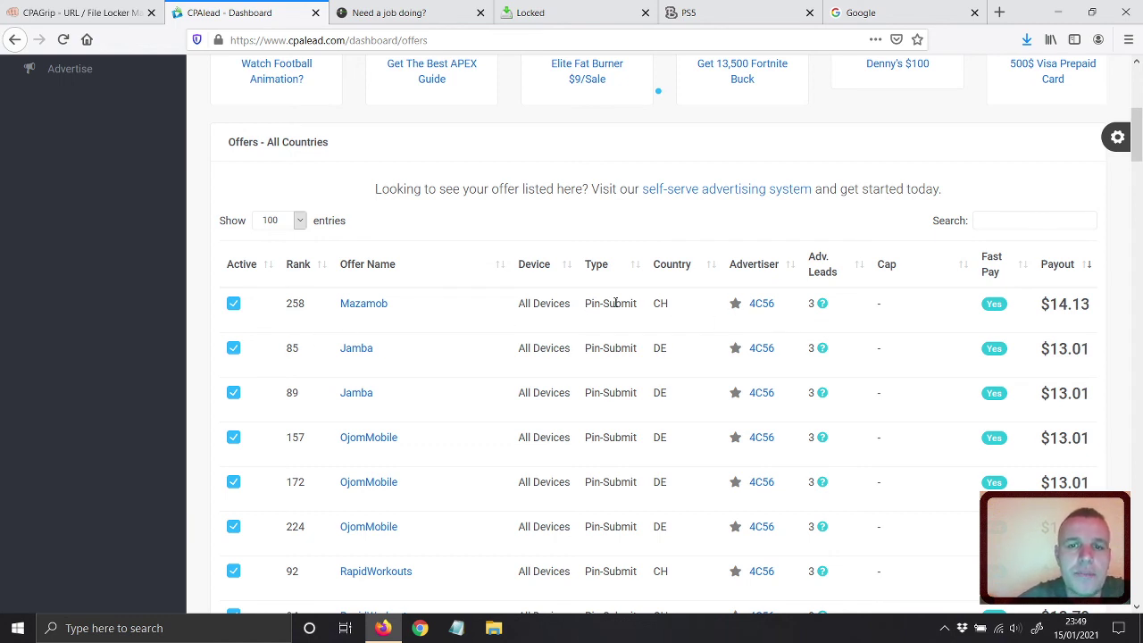
Scroll through the ranked offers, then expand Lockers in the sidebar.
scroll(609, 268, down, 2)
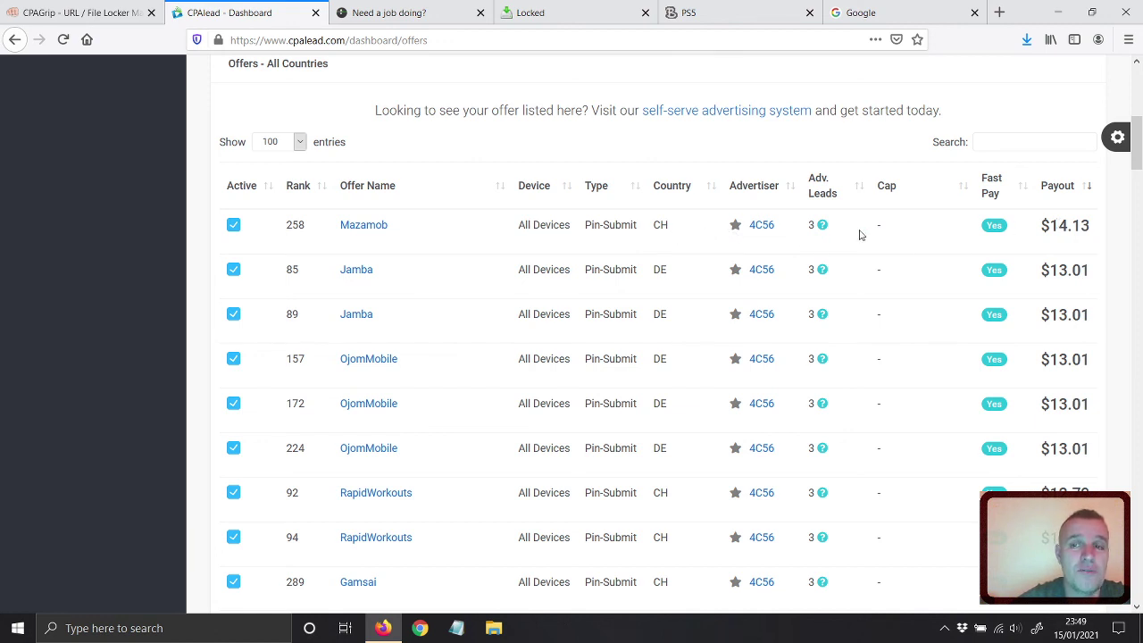
scroll(728, 300, down, 10)
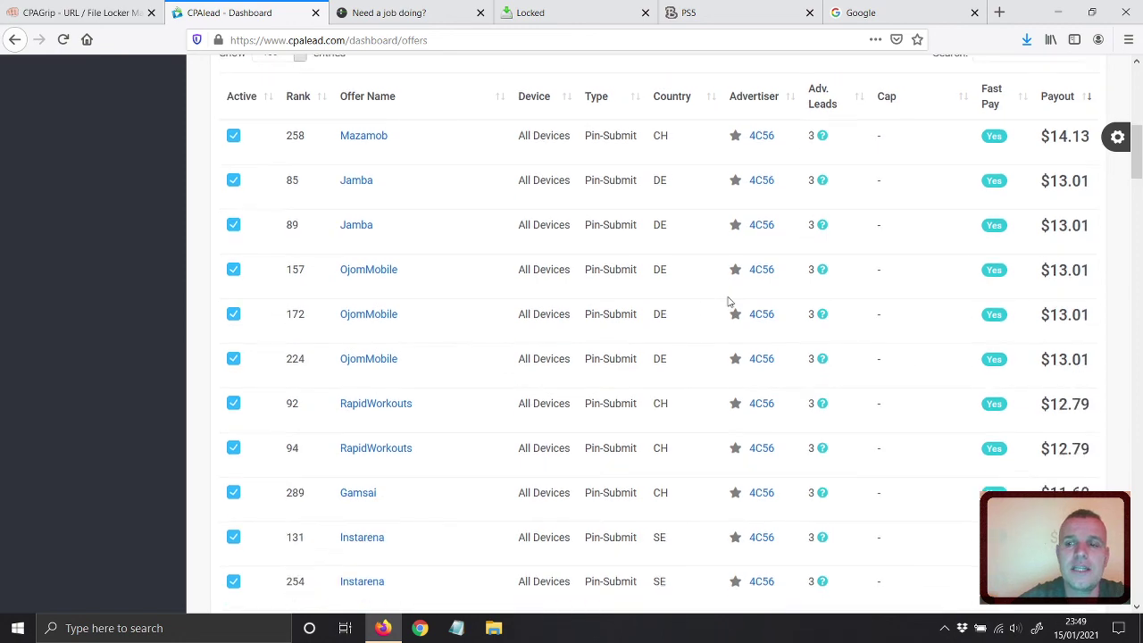
scroll(728, 300, down, 2)
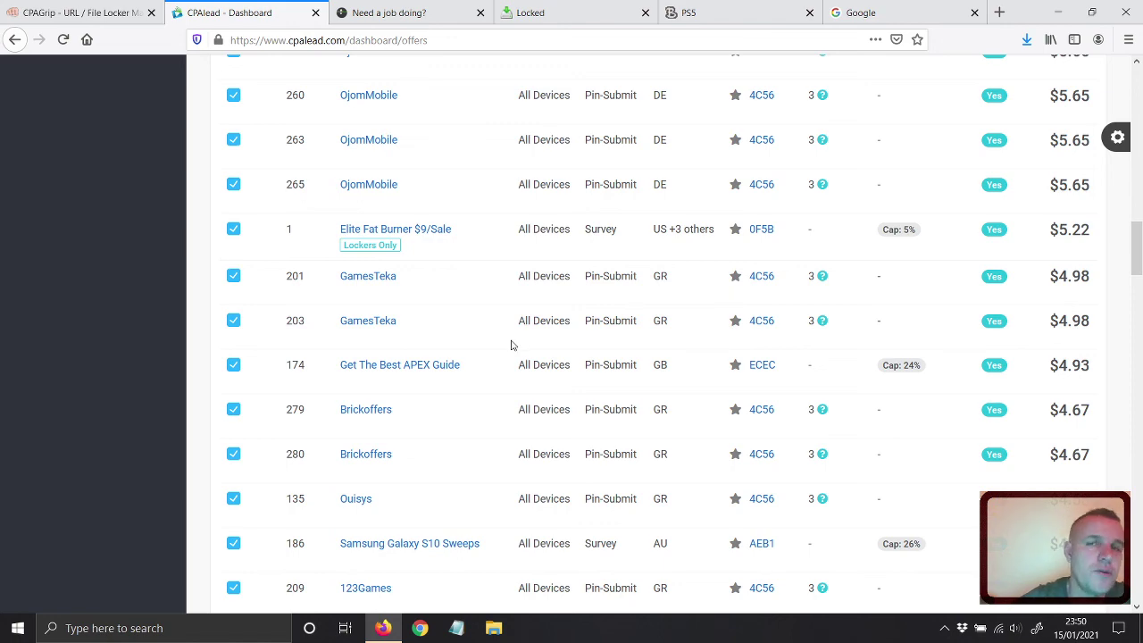
drag(1136, 248, 1136, 85)
click(71, 239)
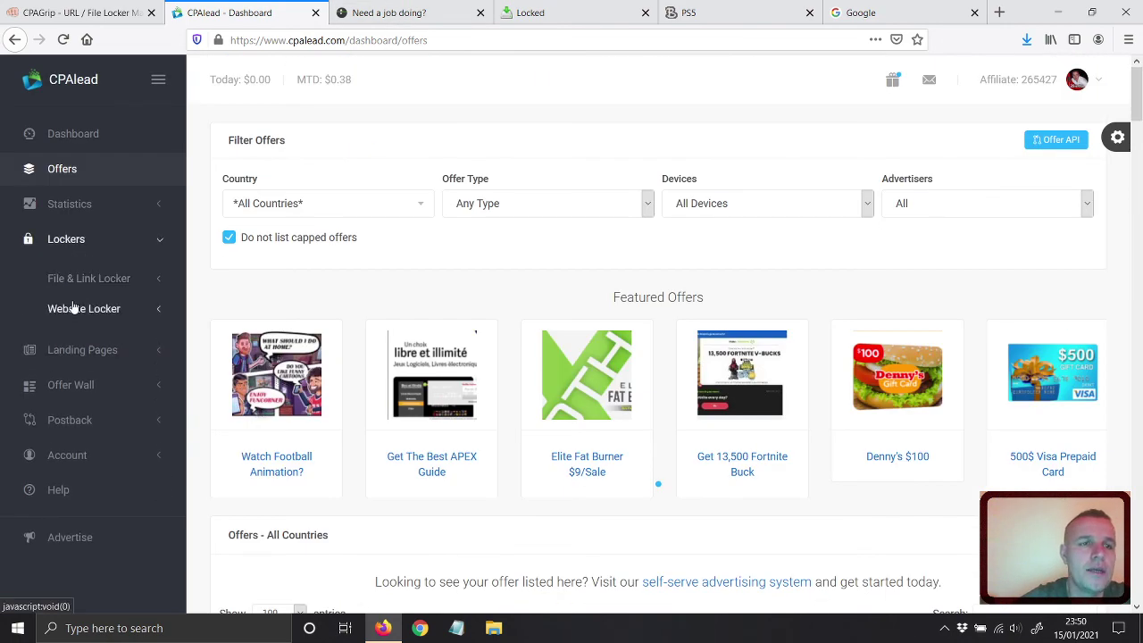
Create a File Locker #1 landing page named 'test' and attempt Save & Preview.
click(78, 279)
click(75, 319)
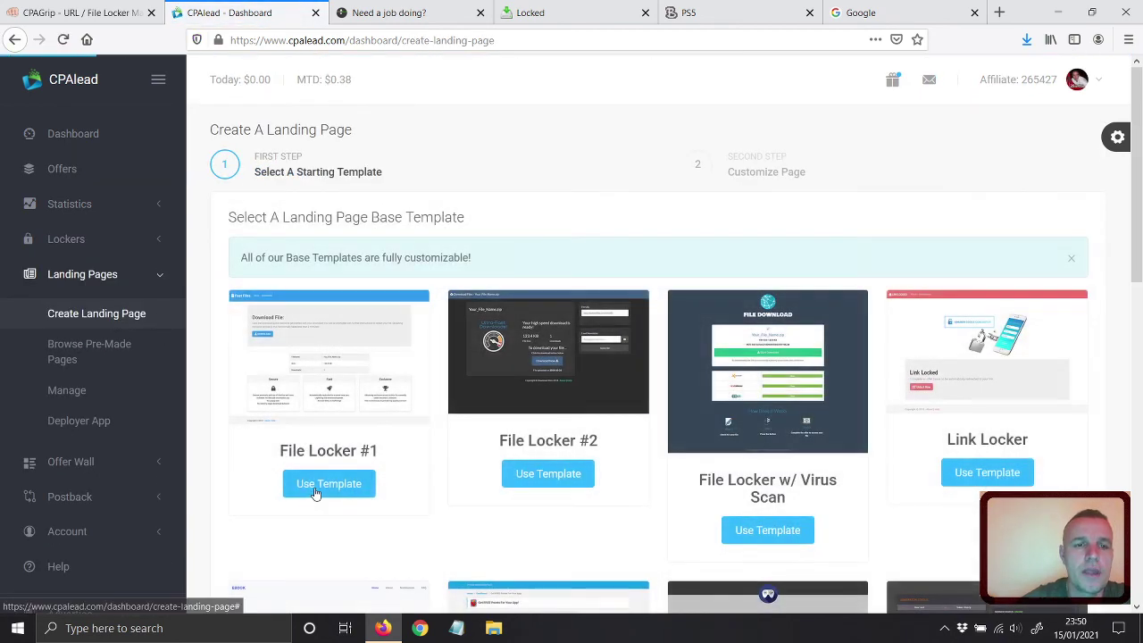
click(314, 483)
click(403, 265)
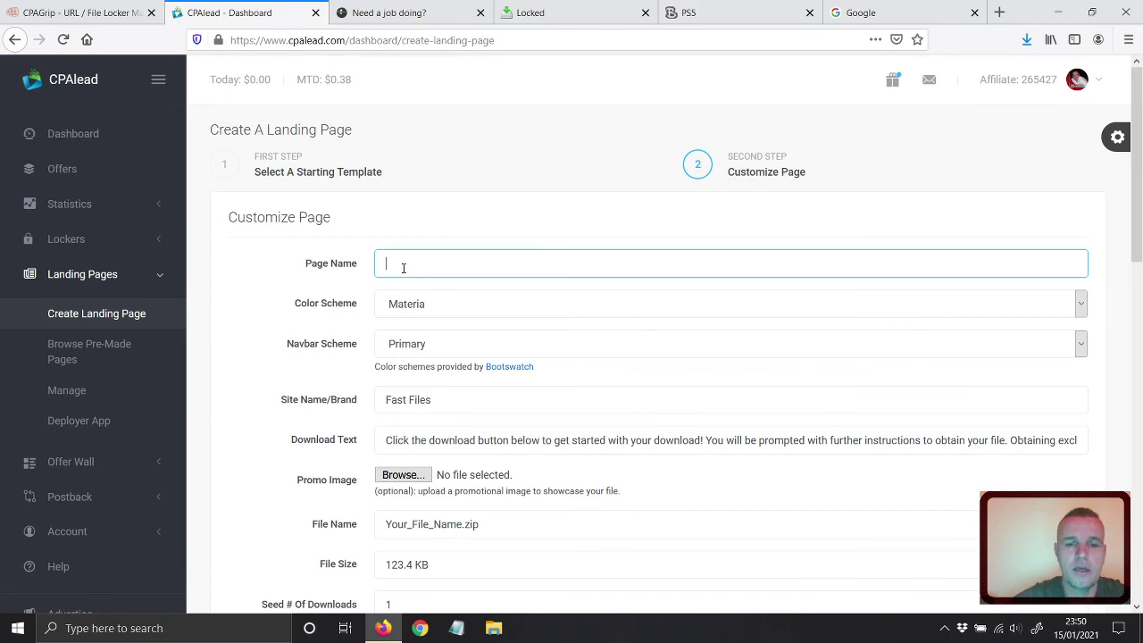
text(test)
click(426, 211)
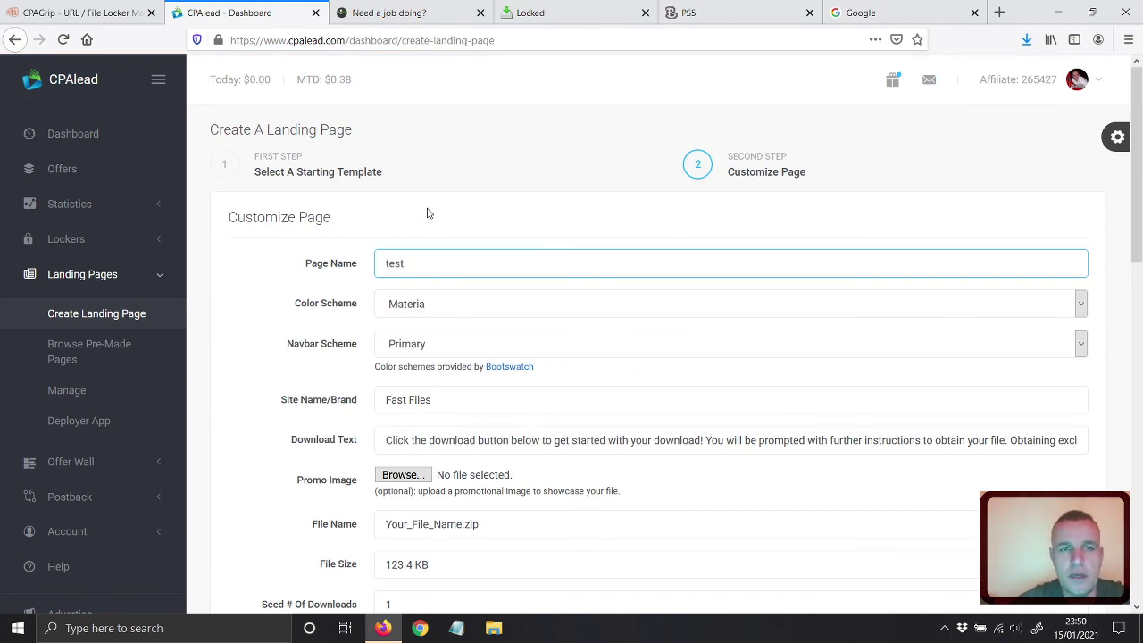
scroll(404, 261, down, 4)
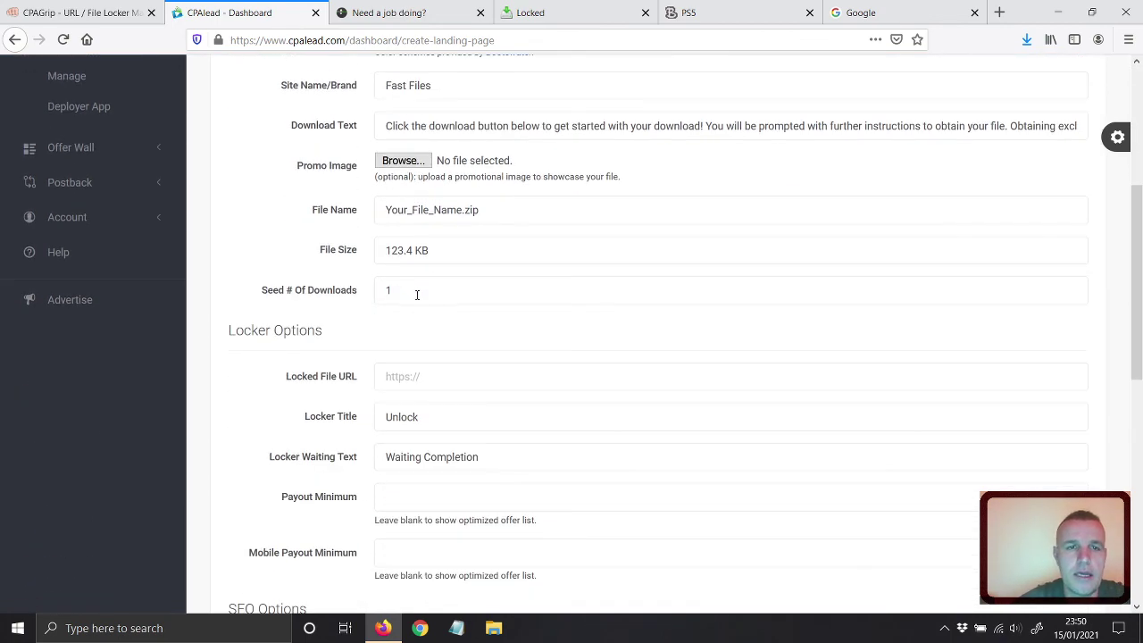
scroll(402, 268, down, 1)
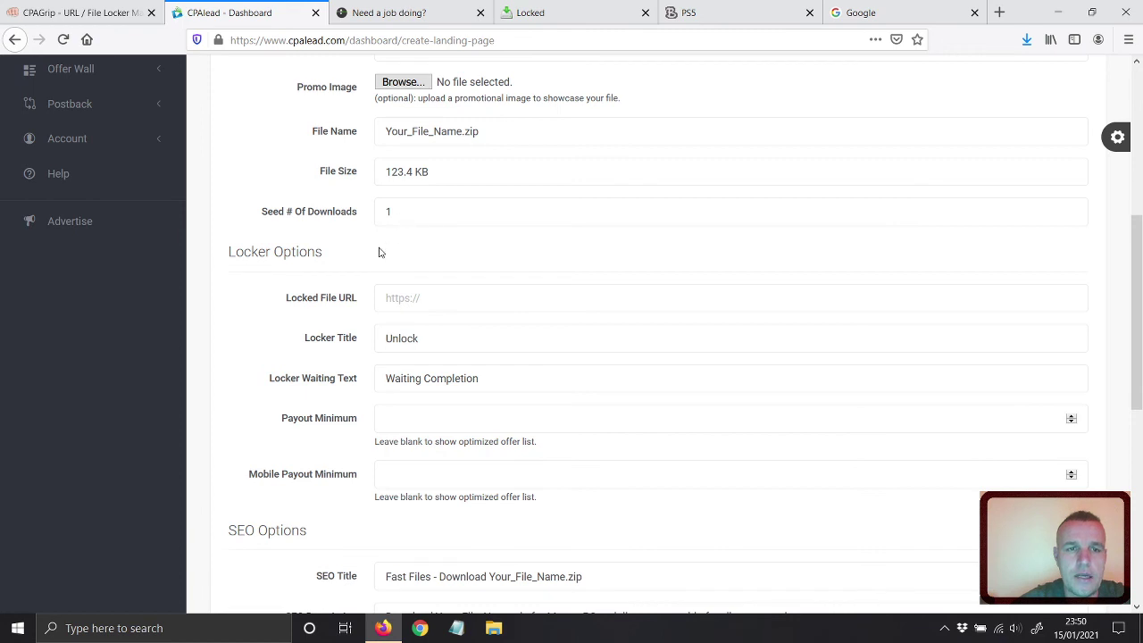
scroll(378, 249, down, 3)
click(392, 189)
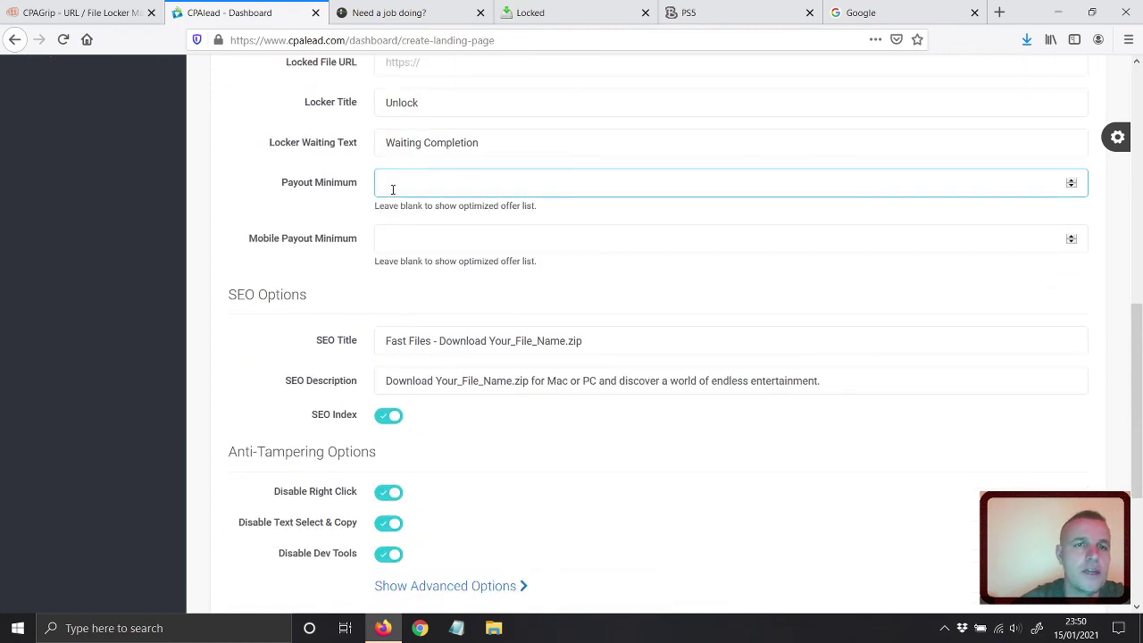
scroll(327, 300, down, 3)
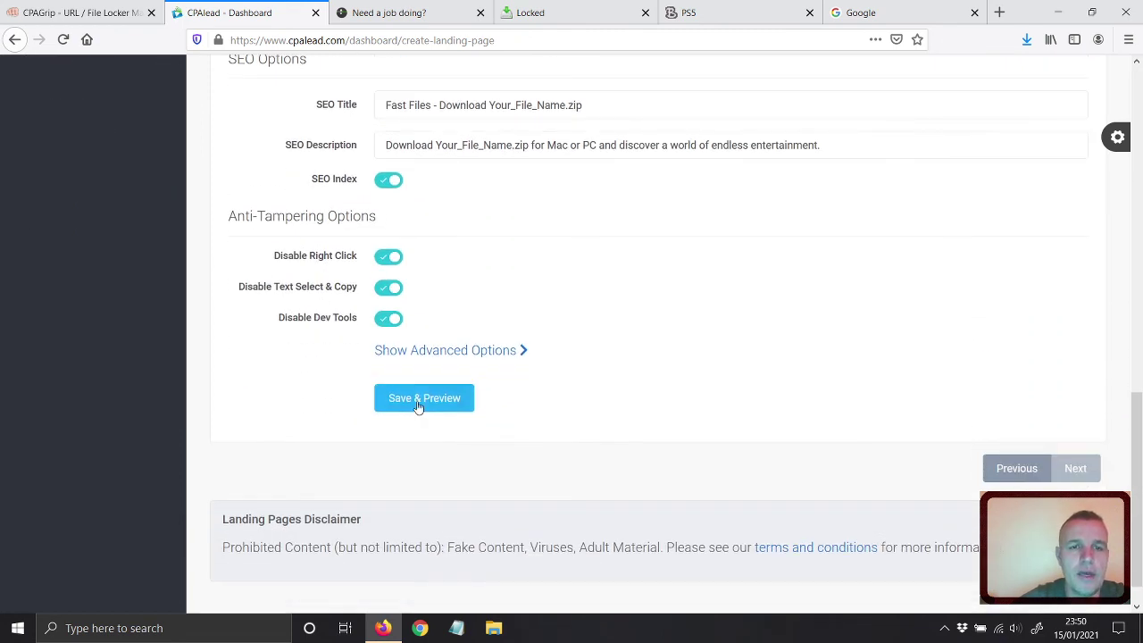
click(418, 402)
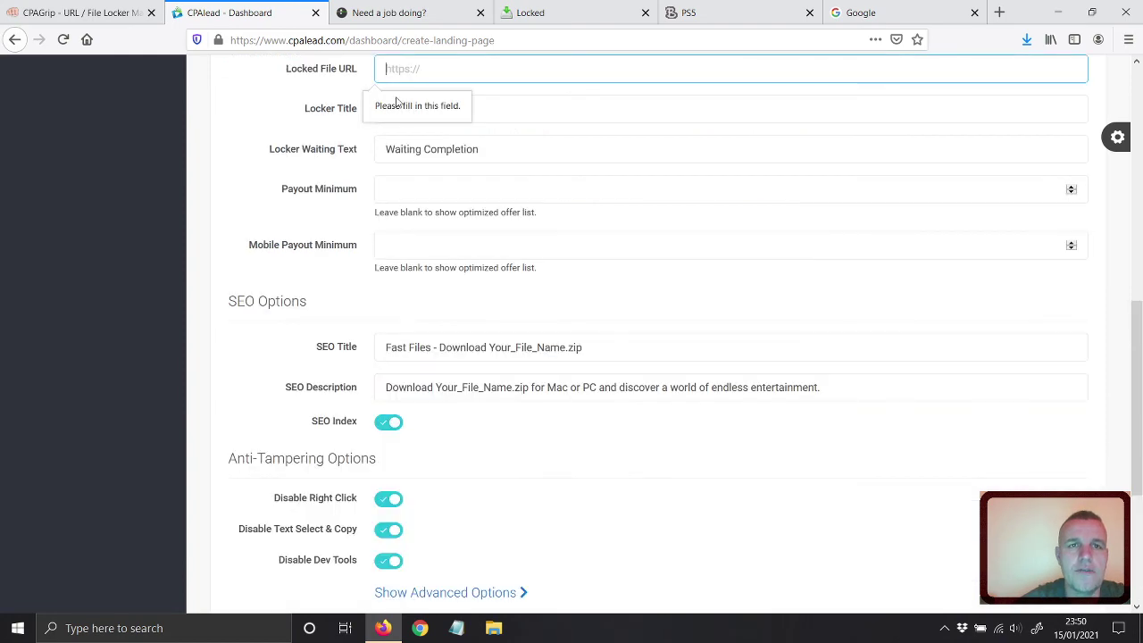
click(388, 12)
drag(364, 40, 151, 50)
right_click(299, 40)
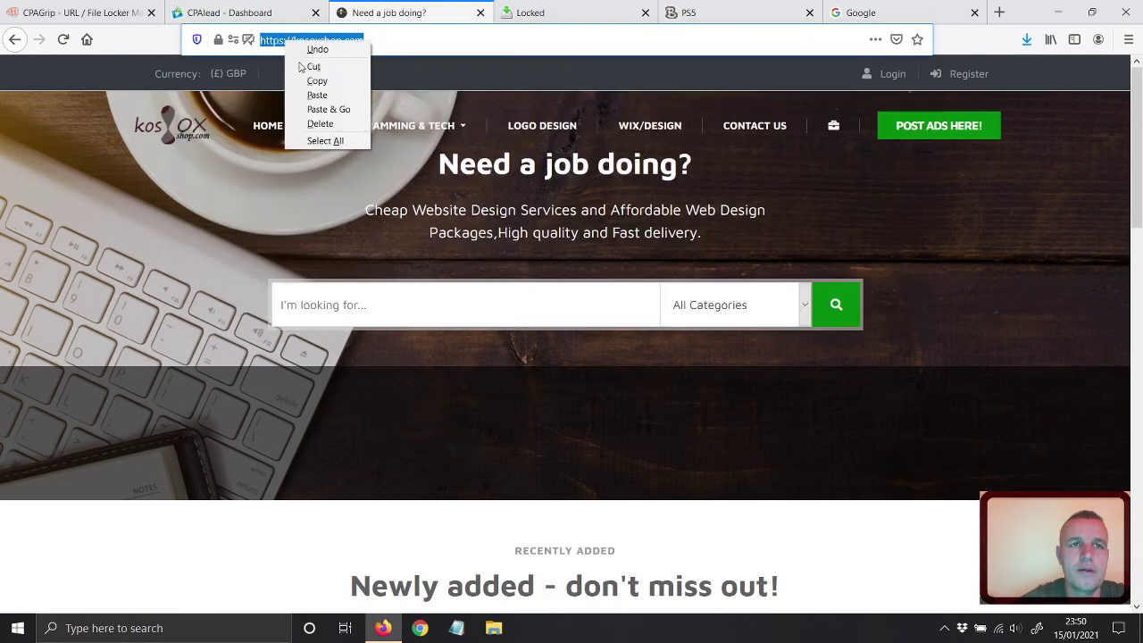
click(317, 79)
click(229, 13)
right_click(423, 67)
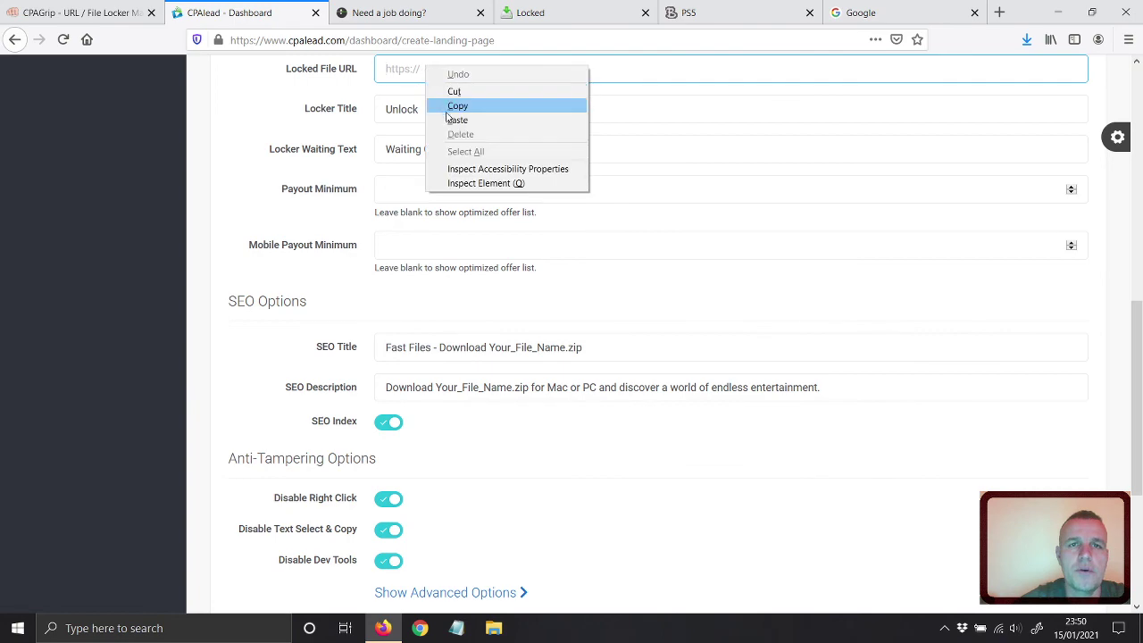
click(464, 117)
scroll(288, 247, down, 3)
click(424, 483)
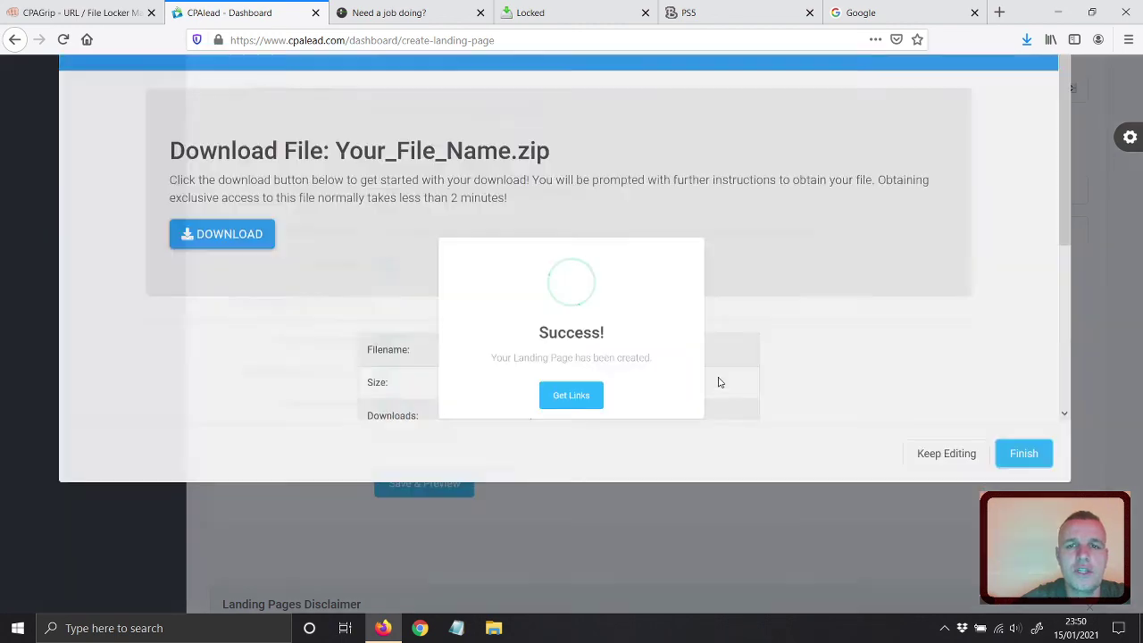
Get the page's links and load the lnkmeup.com/7KbO short link in a new tab.
key(Return)
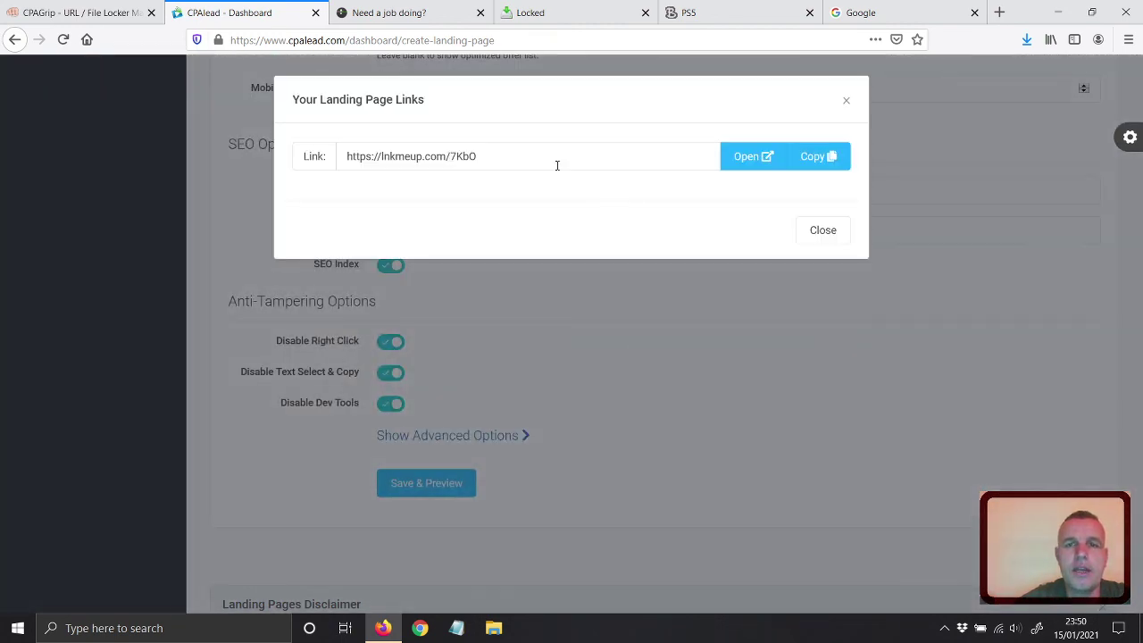
click(749, 158)
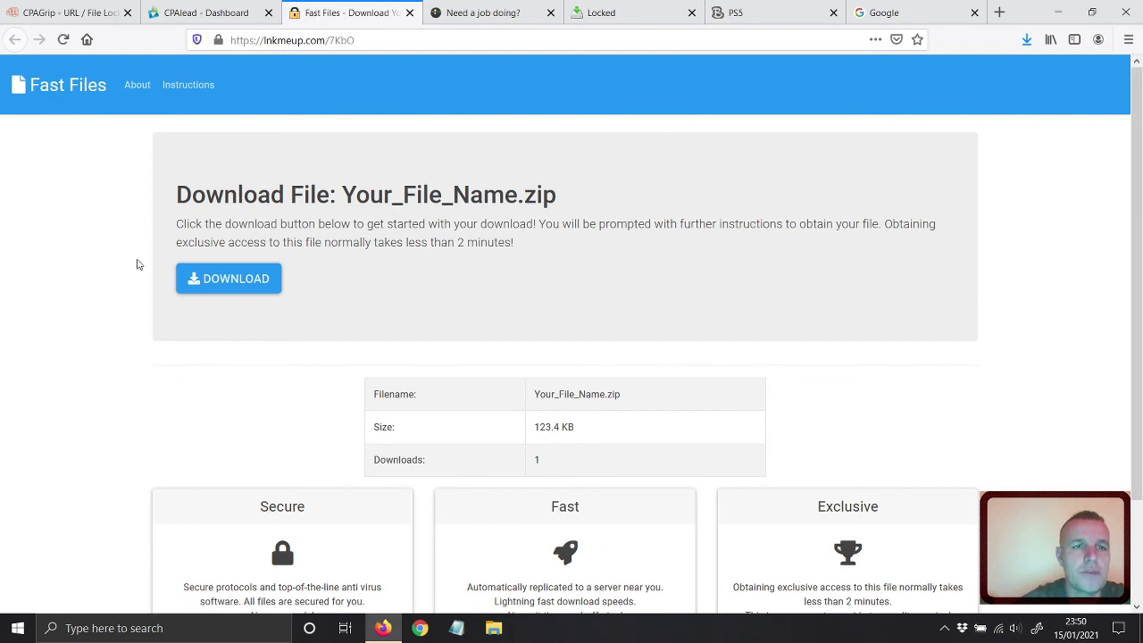
scroll(136, 265, down, 3)
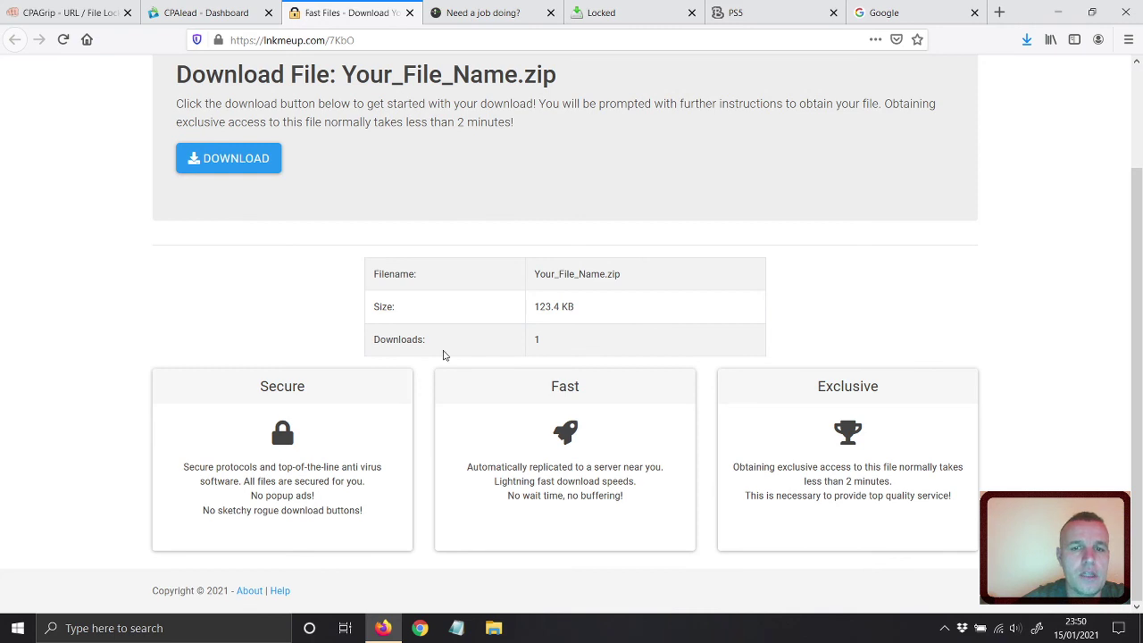
scroll(204, 378, up, 3)
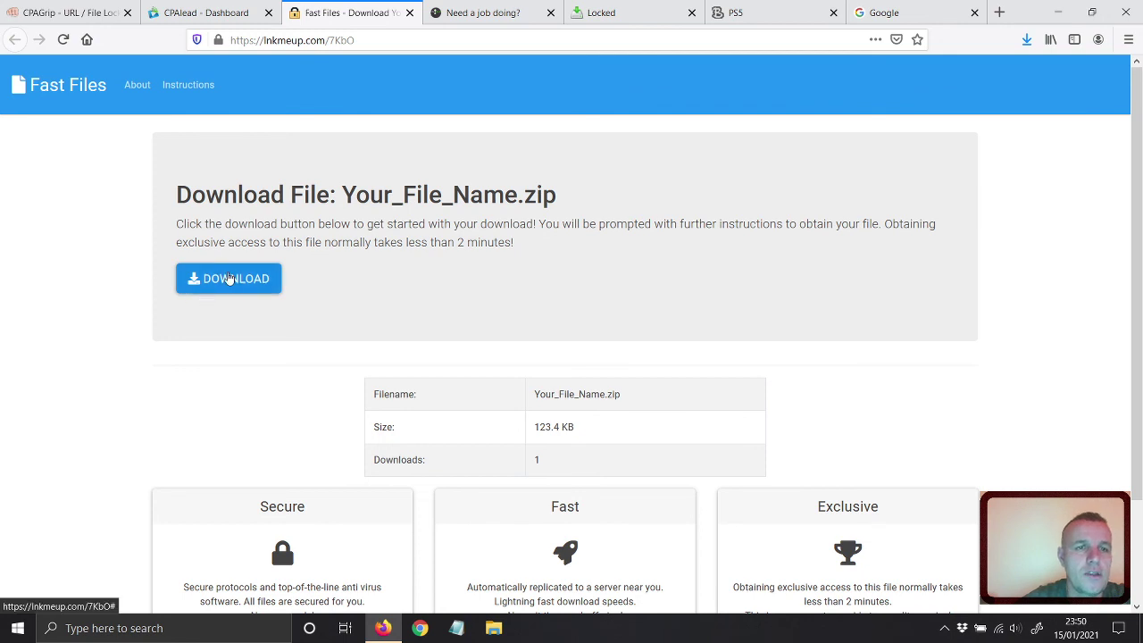
Start the Your_File_Name.zip download and browse the Unlock locker's offer list.
click(228, 281)
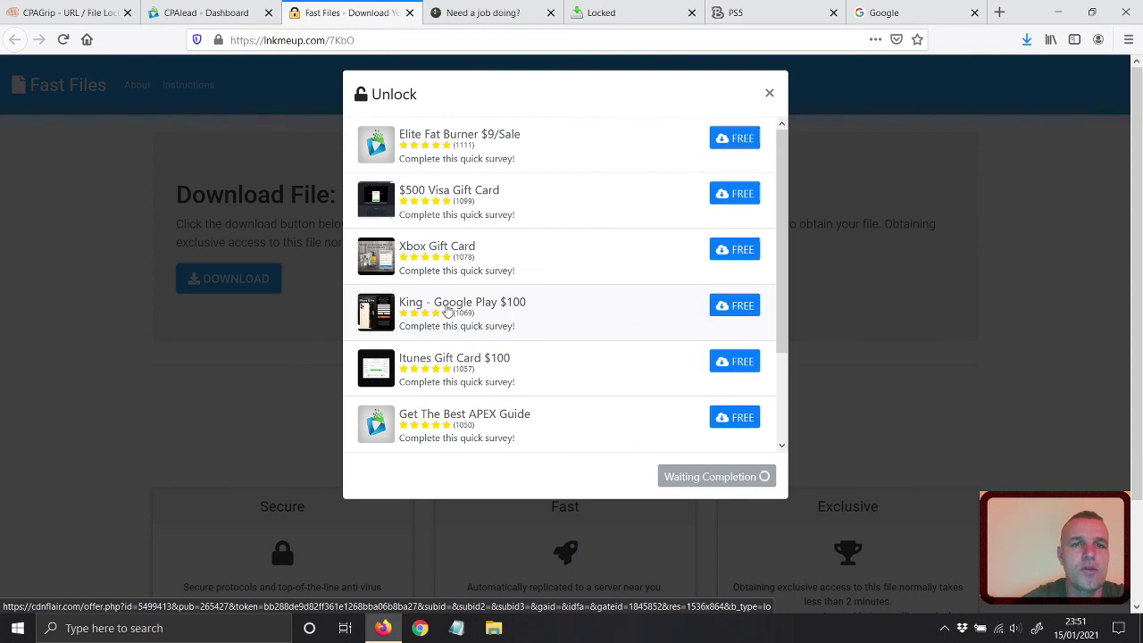
scroll(774, 279, down, 2)
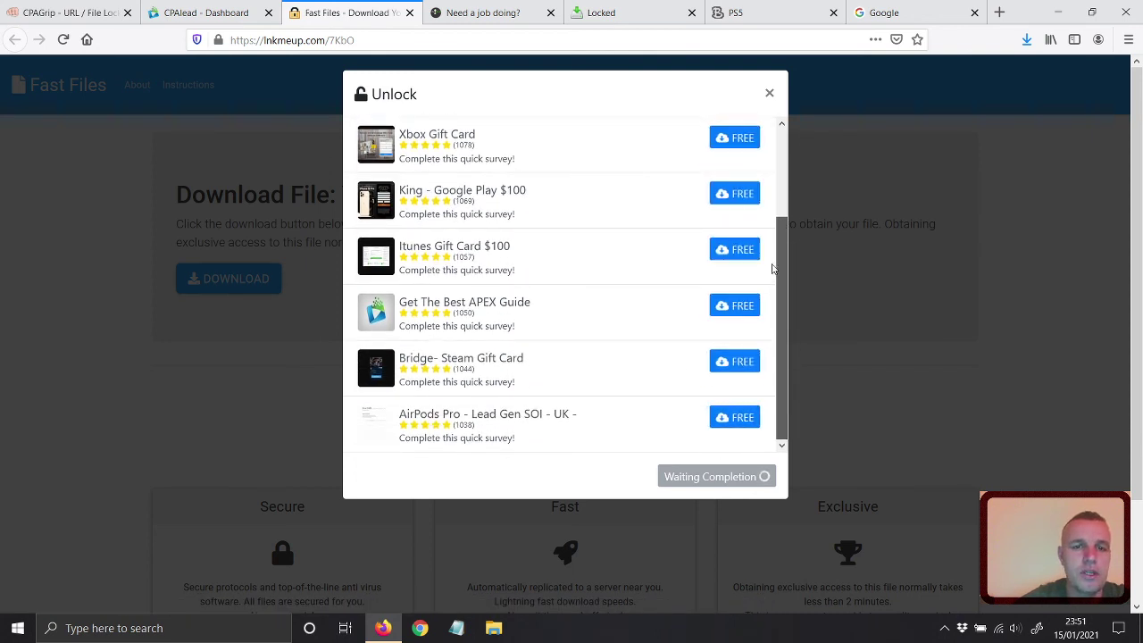
scroll(776, 231, up, 2)
drag(776, 232, 778, 115)
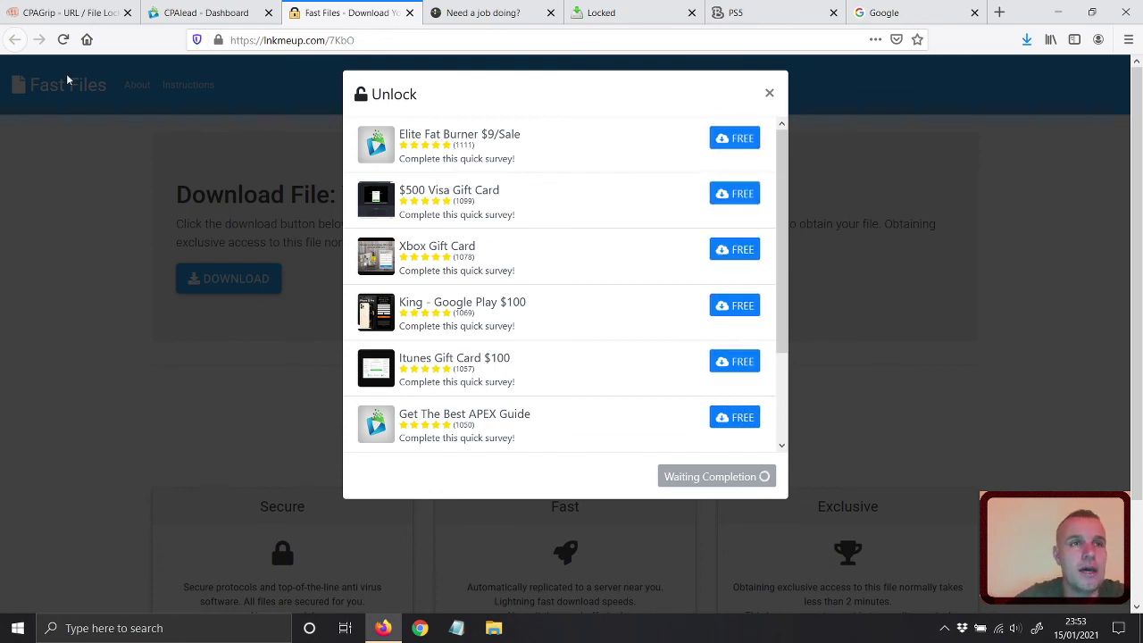
Switch to the CPAGrip tab showing the URL / File Locker Manager.
click(67, 12)
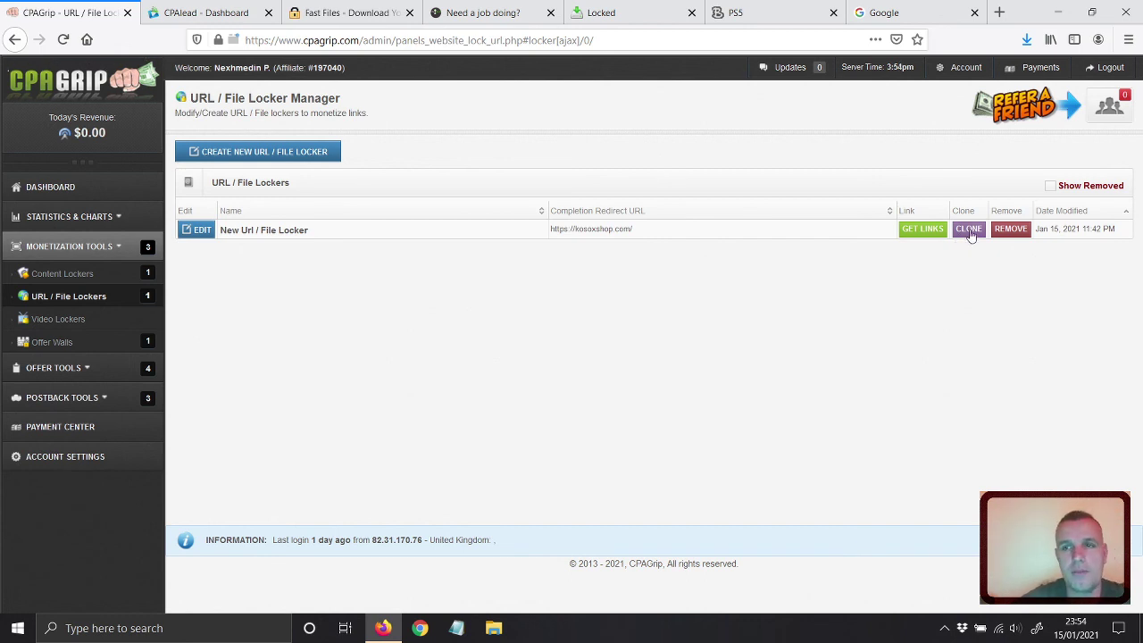
click(1010, 230)
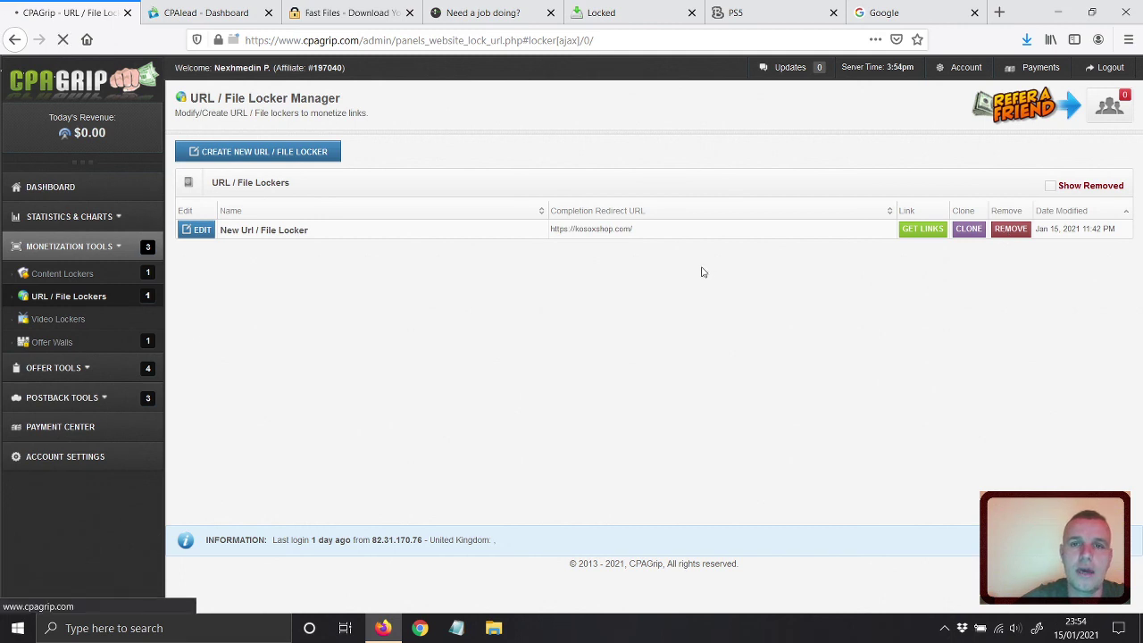